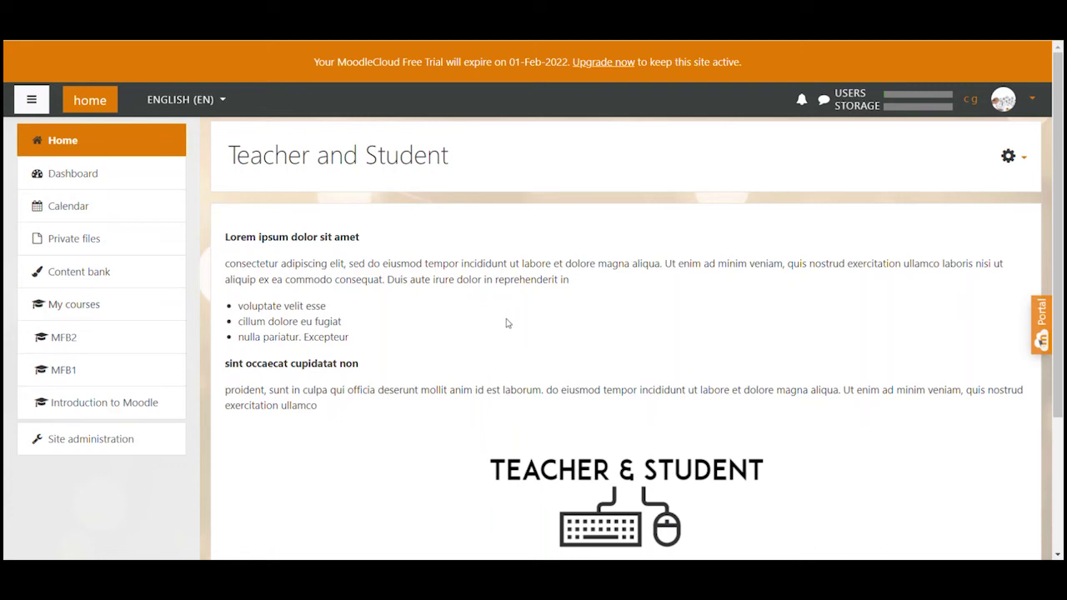
- Open the MFB2 course from the left navigation drawer
click(147, 342)
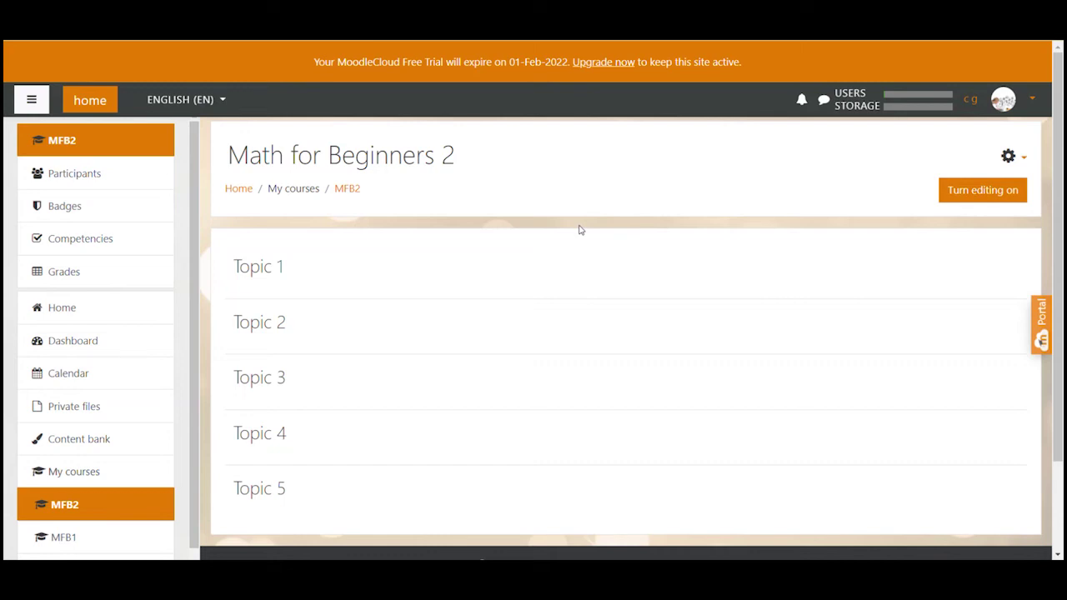
scroll(562, 250, down, 2)
scroll(562, 250, up, 2)
- Go to the MFB2 Restore page showing the four mfb1 .mbz files in the user private backup area
click(1026, 160)
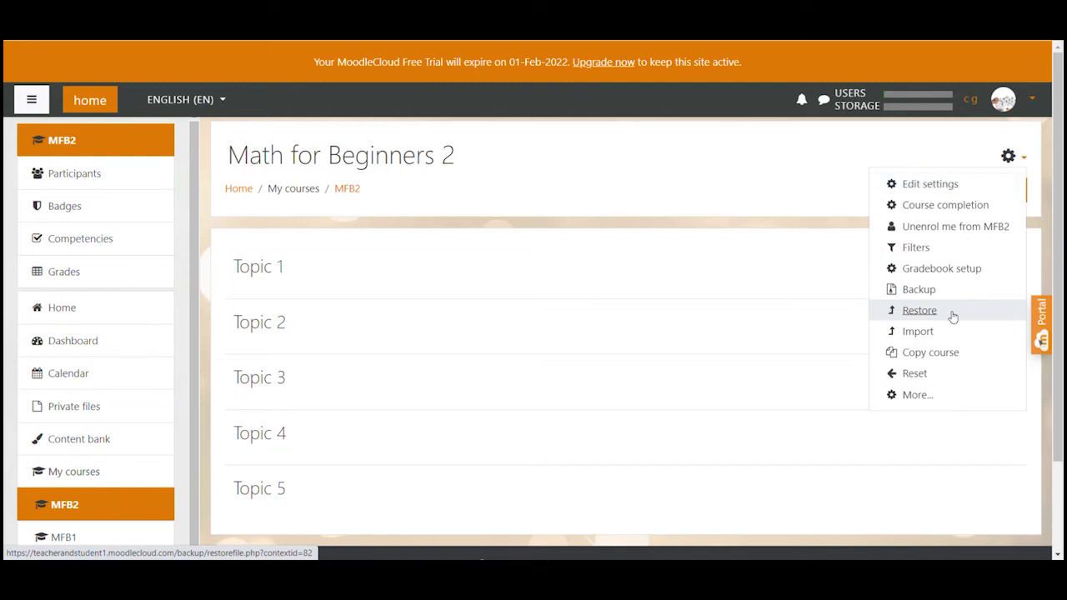
click(919, 312)
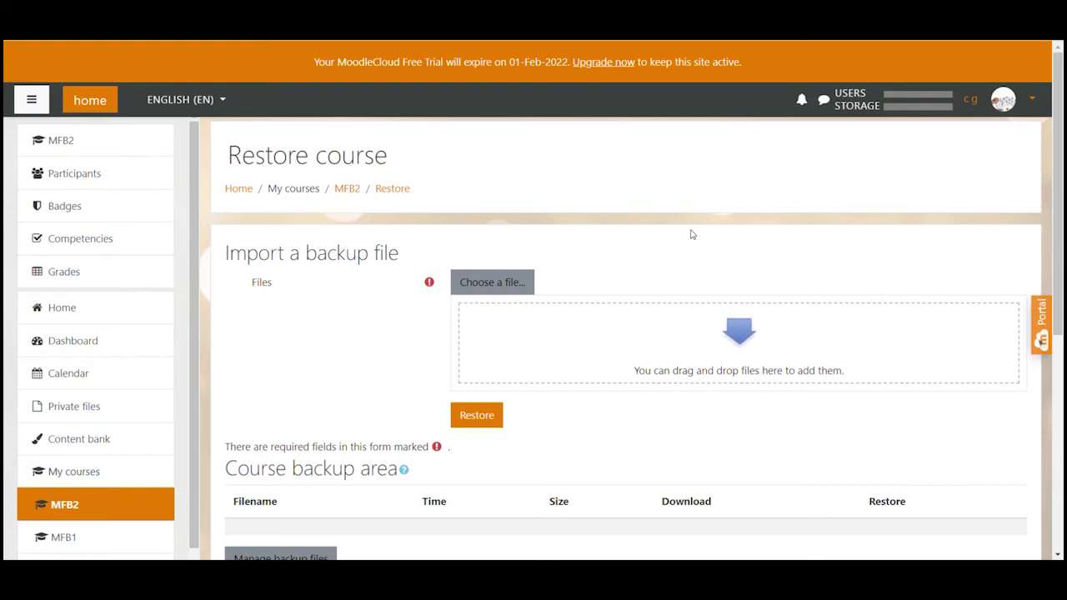
scroll(691, 234, down, 5)
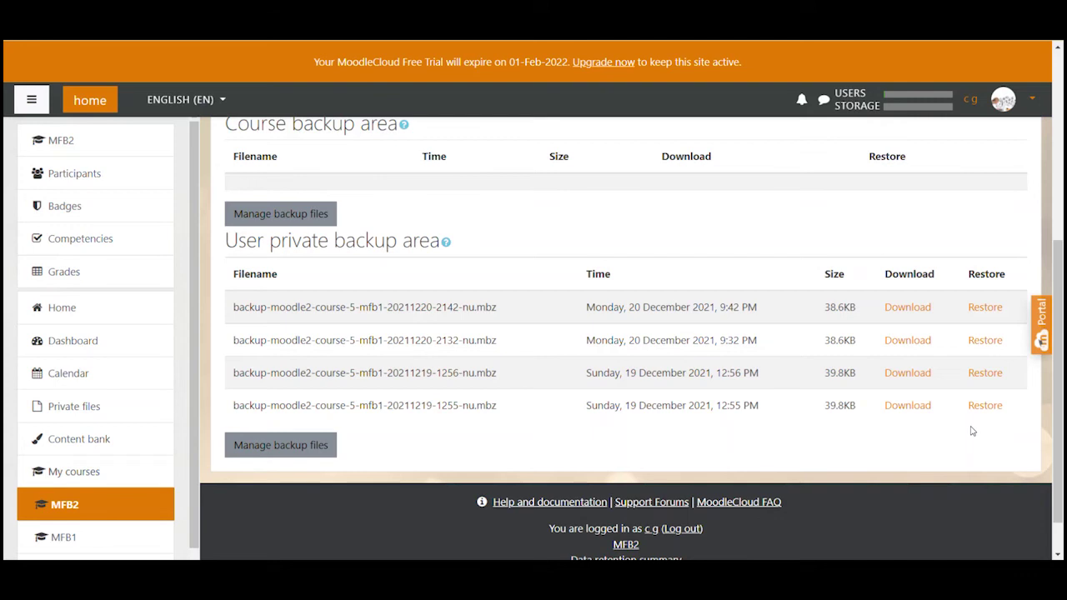
click(985, 308)
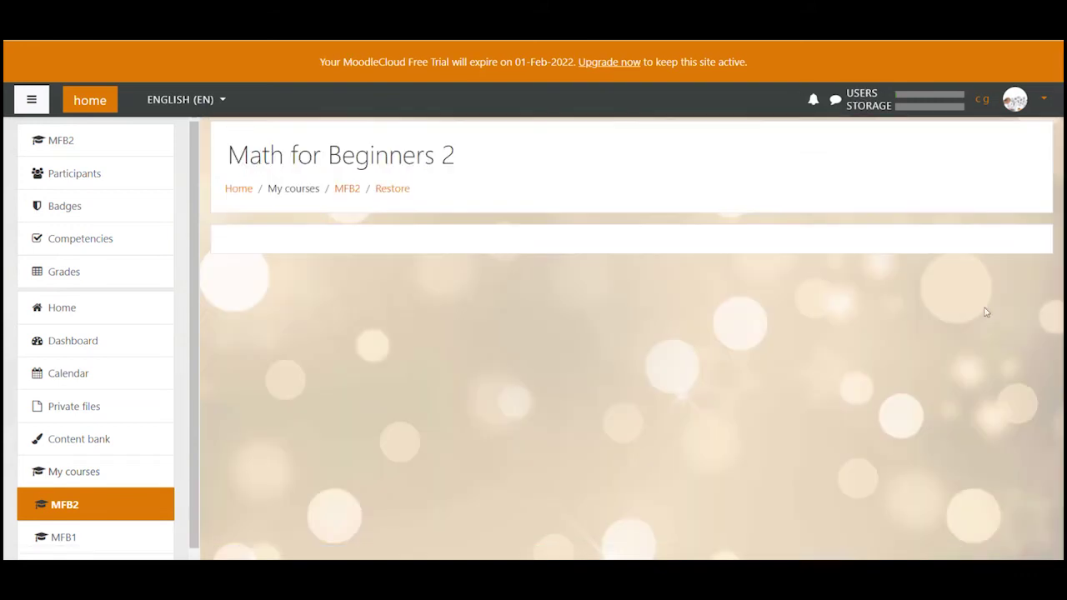
scroll(505, 320, down, 3)
scroll(505, 324, up, 3)
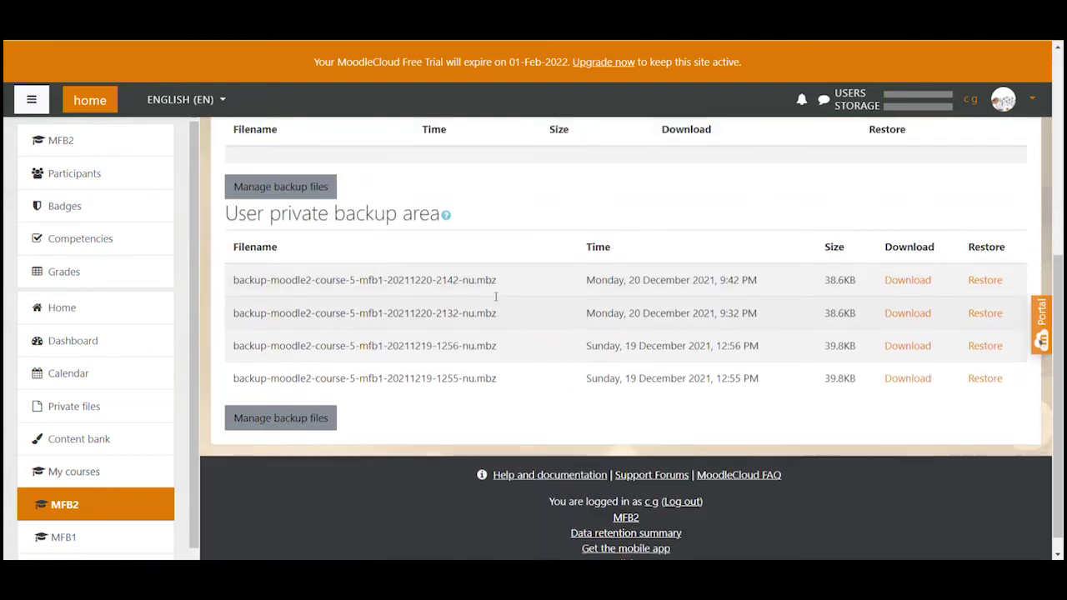
- Drag backup-moodle2-course-5-mfb1-20211219-1308.mbz from the desktop into the Import a backup file drop zone
scroll(495, 296, up, 5)
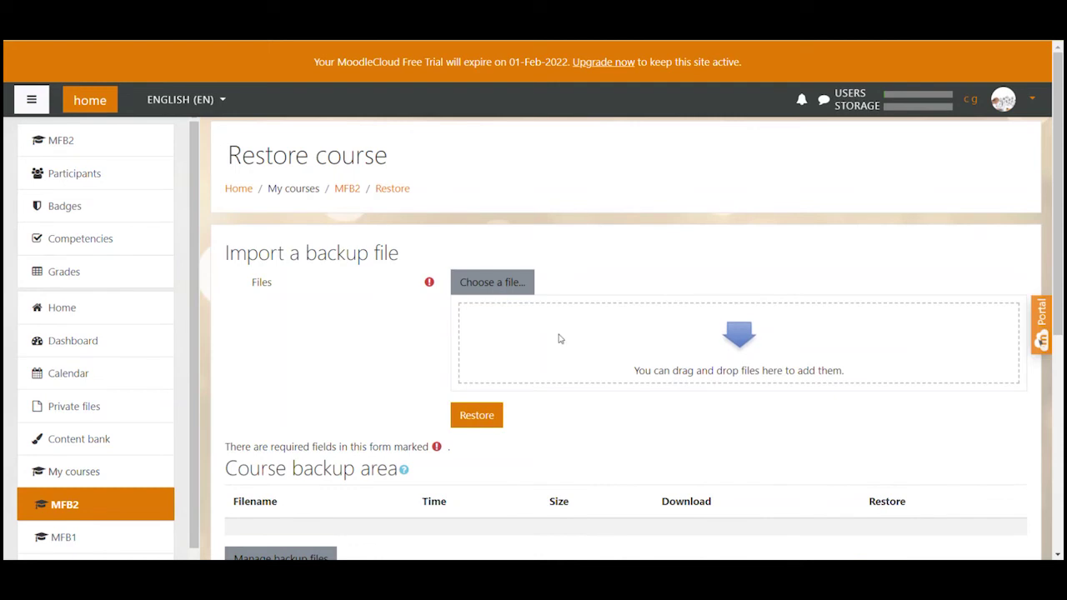
click(504, 284)
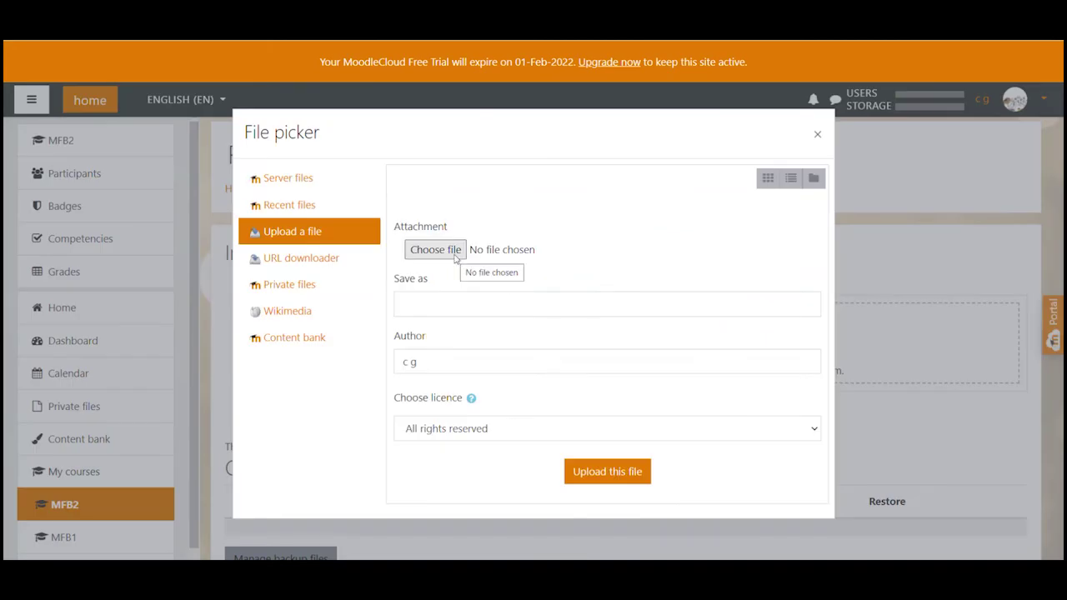
click(820, 136)
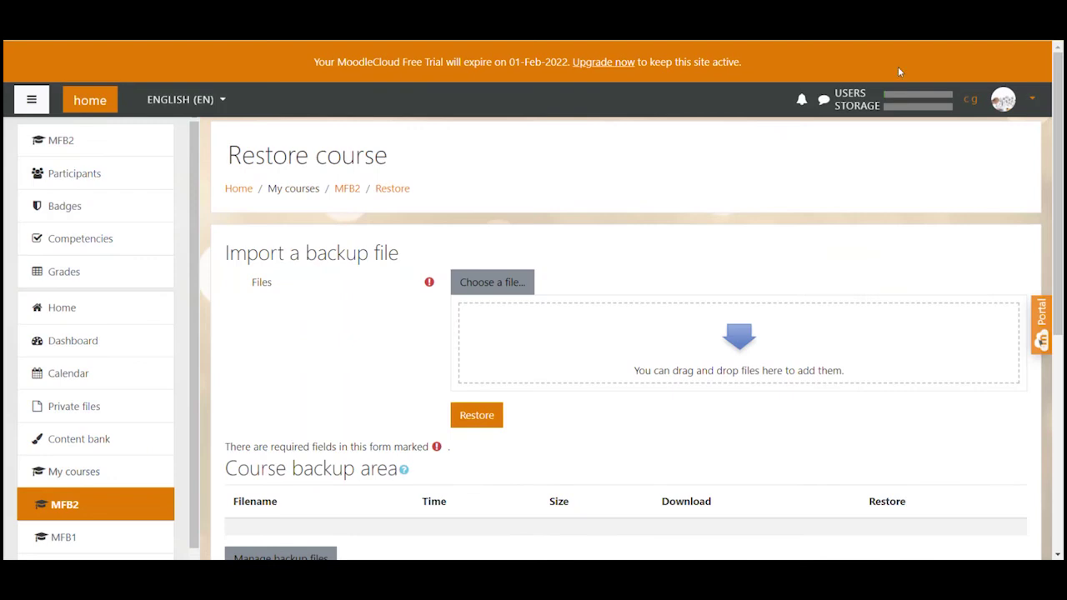
drag(1025, 83, 692, 332)
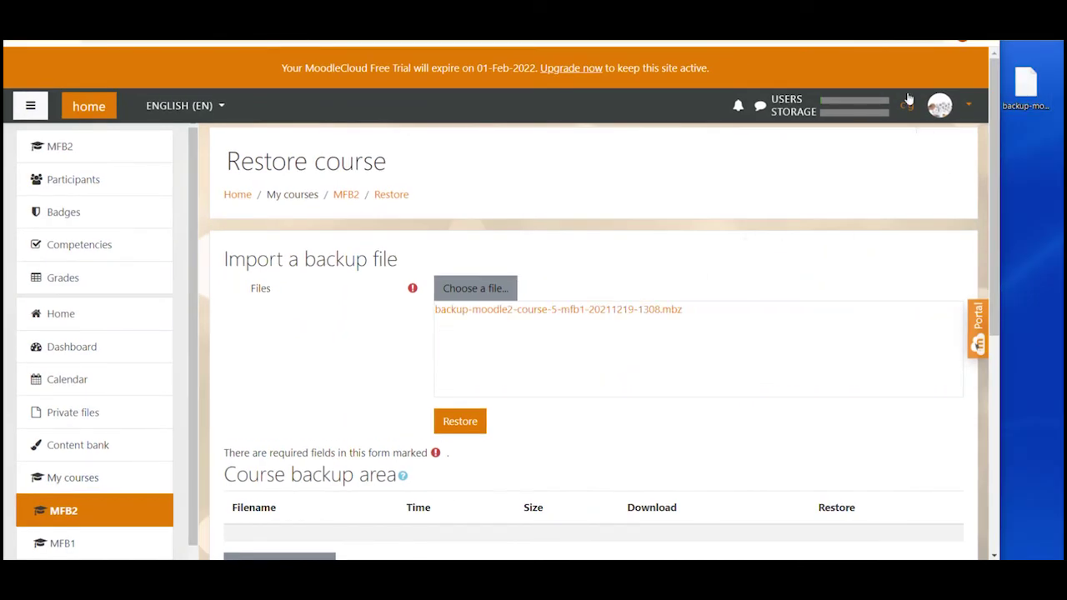
key(super+Up)
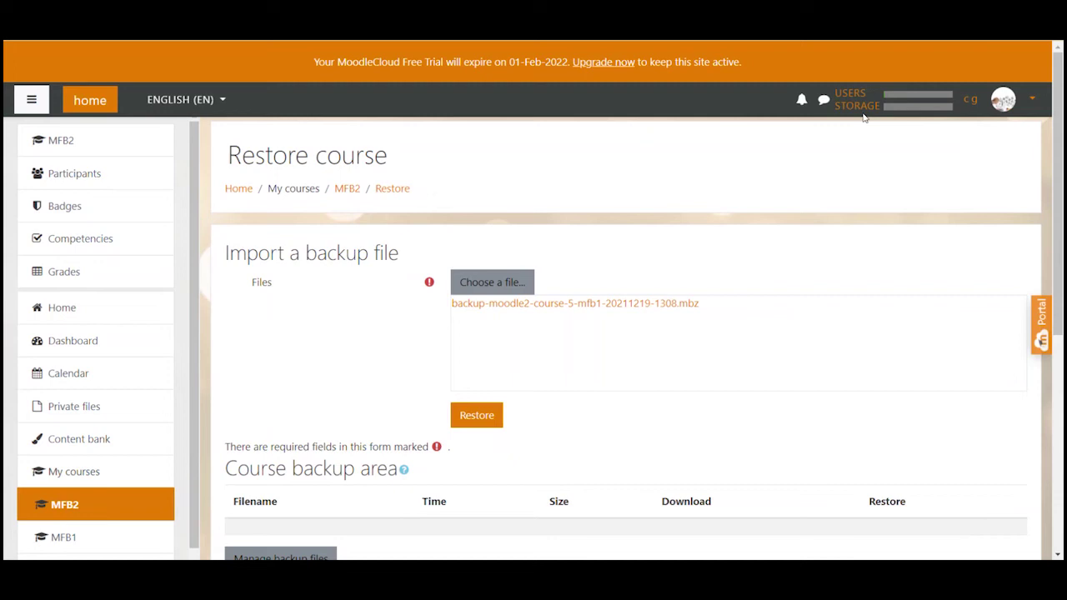
- Restore the uploaded file and review its backup details, settings and five MFB1 sections
click(487, 422)
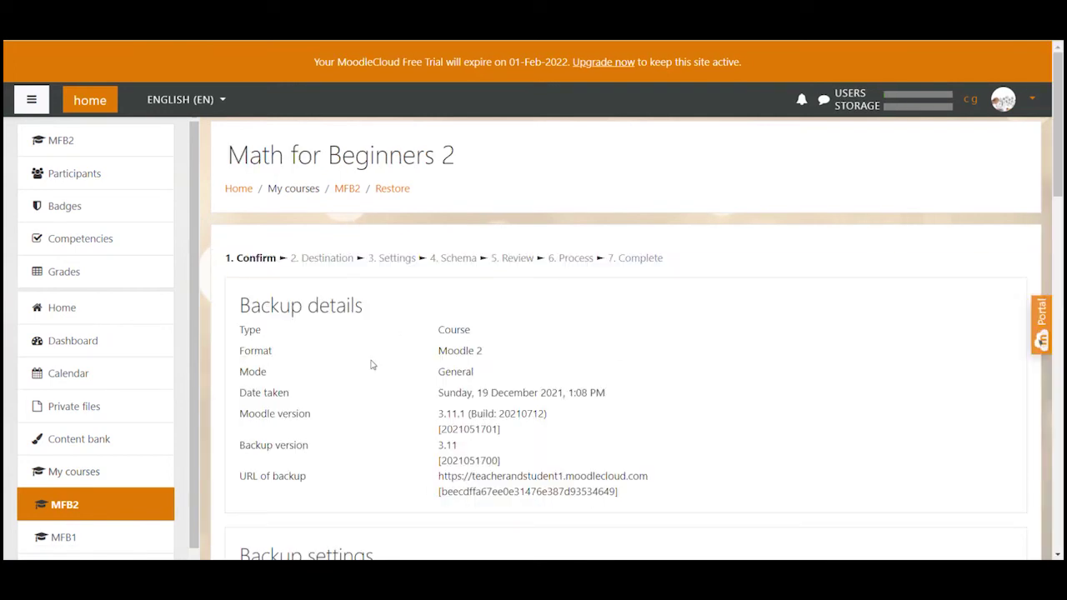
scroll(373, 364, down, 8)
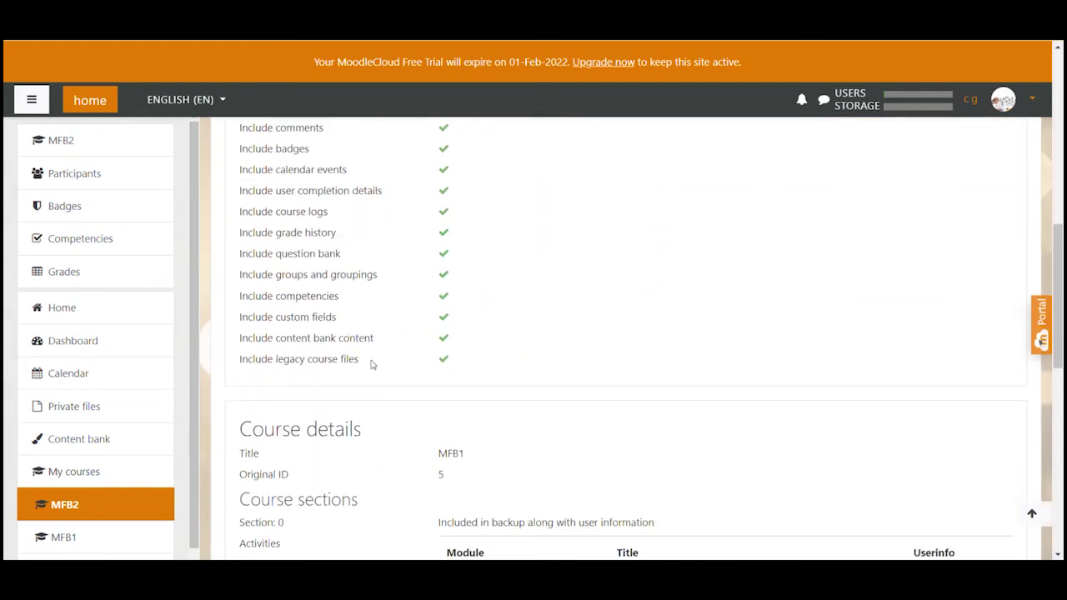
scroll(373, 364, down, 5)
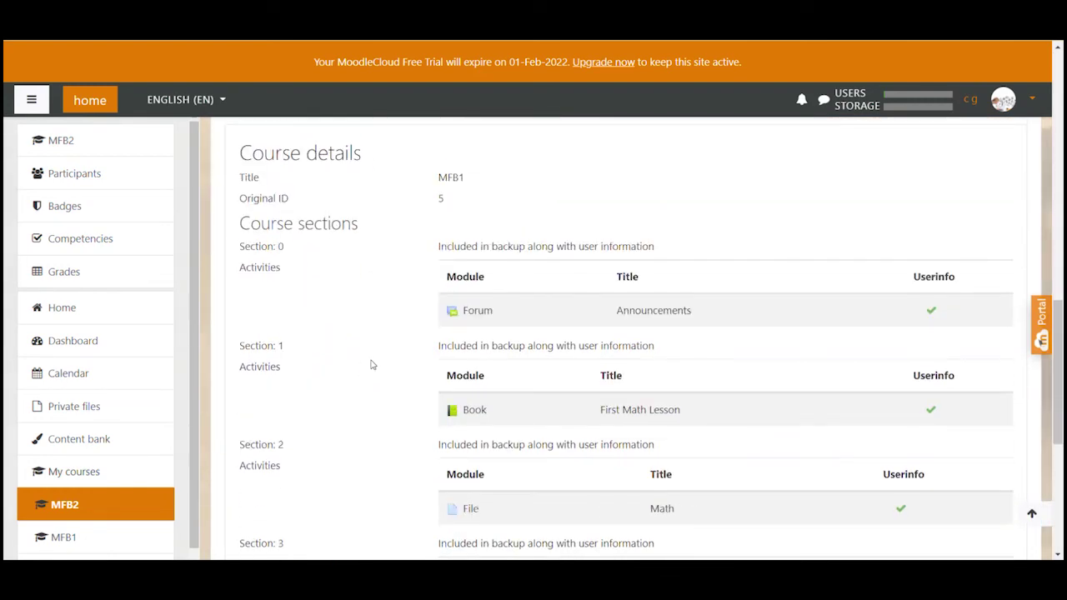
scroll(372, 364, down, 3)
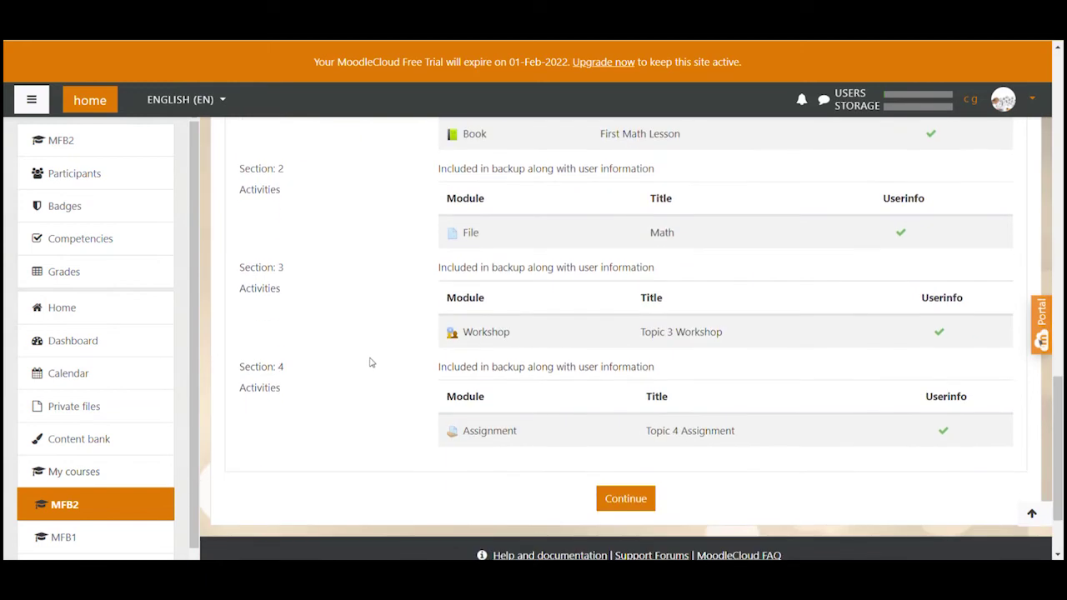
- Set the restore destination to Merge the backup course into this course, not Delete the contents
click(639, 504)
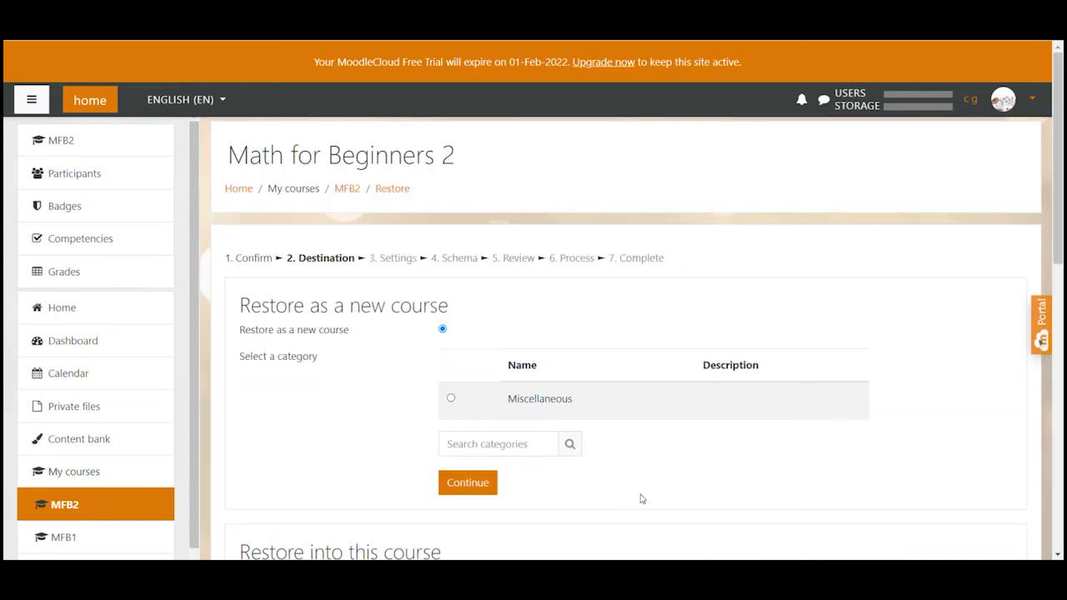
scroll(671, 442, down, 1)
scroll(670, 442, down, 1)
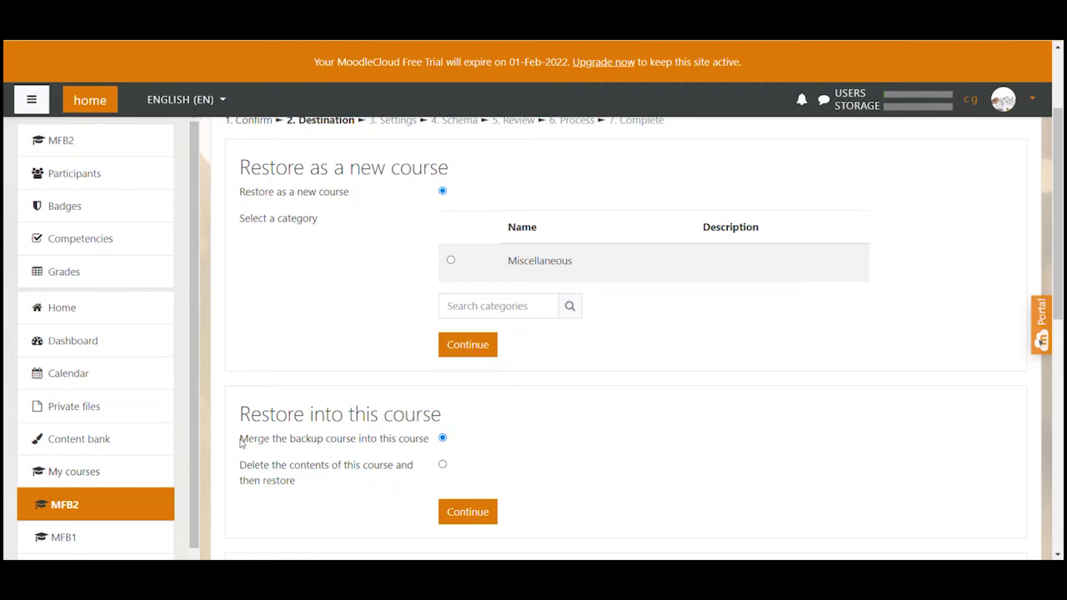
drag(240, 439, 428, 443)
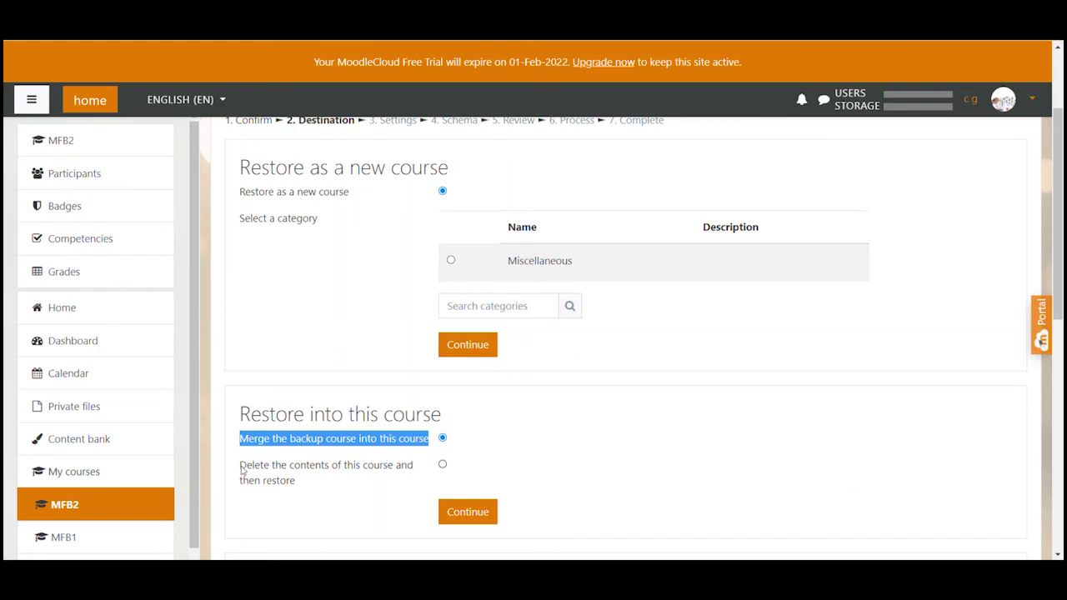
drag(240, 468, 296, 490)
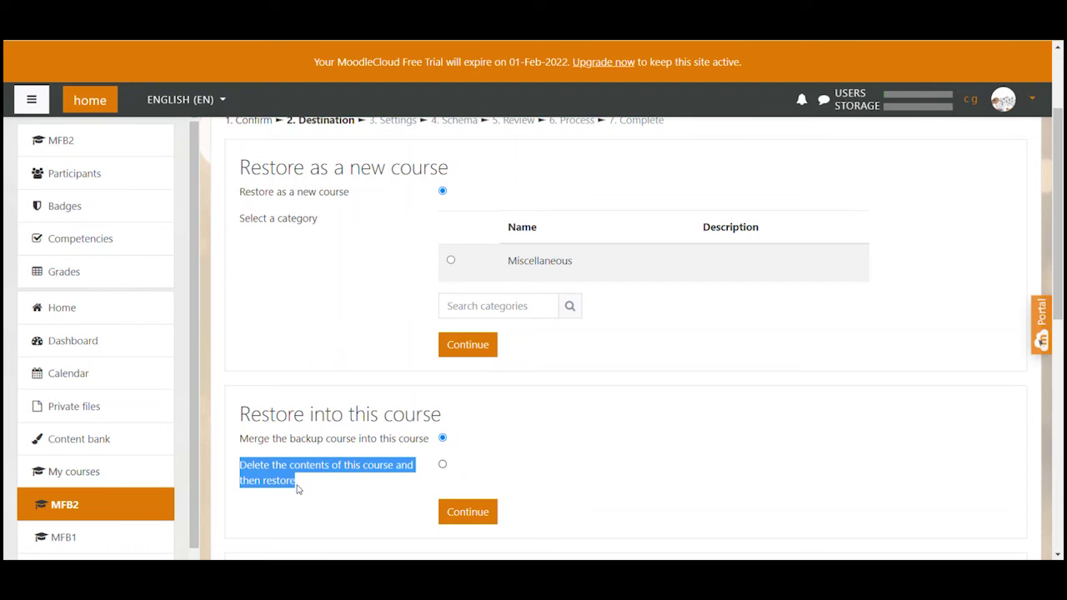
click(297, 489)
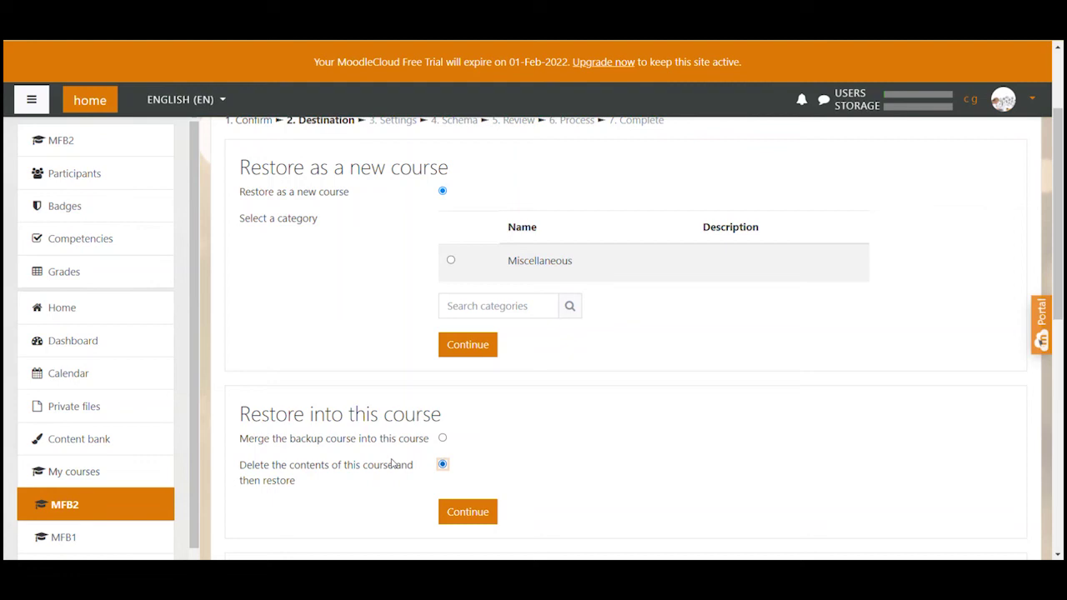
click(441, 438)
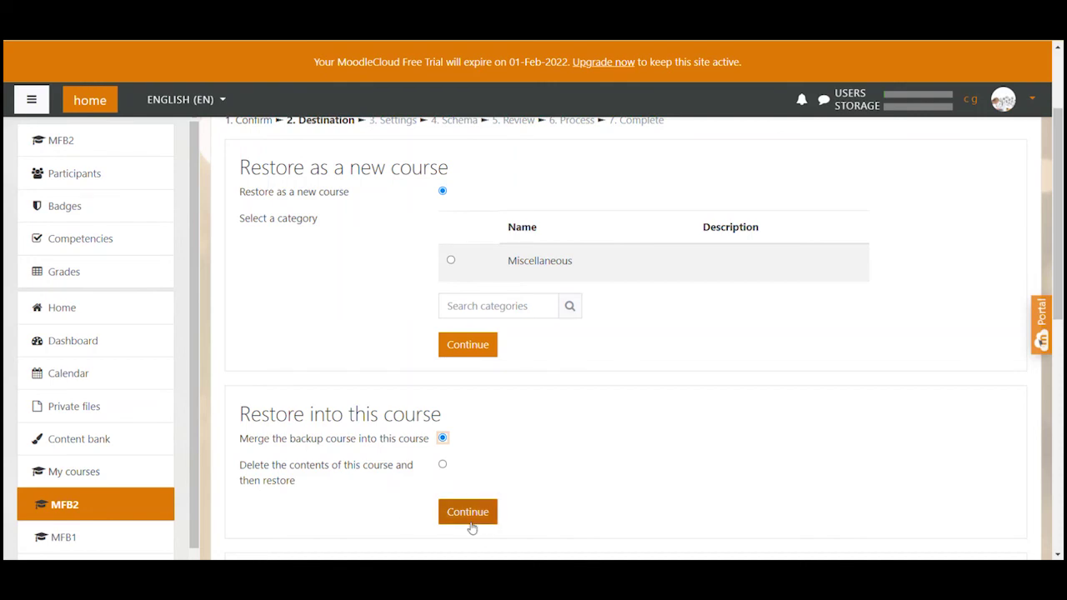
scroll(612, 381, down, 7)
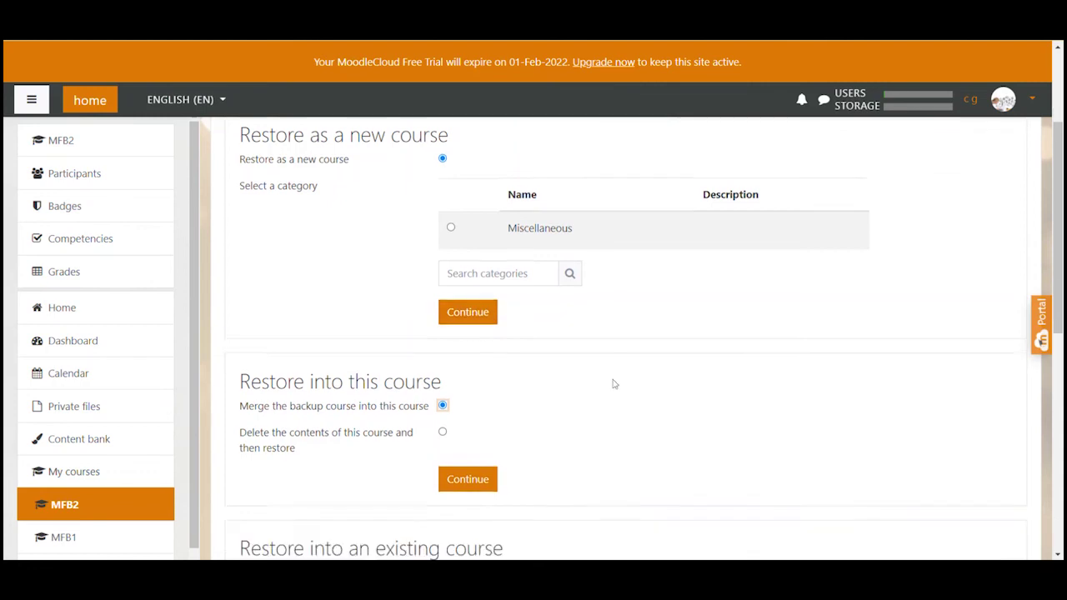
scroll(428, 370, up, 5)
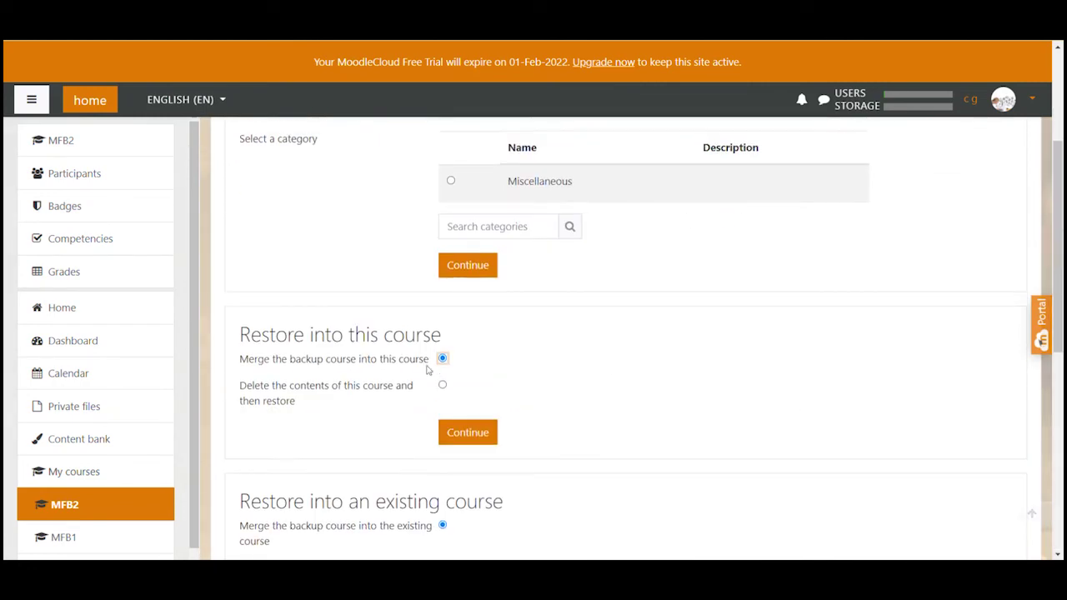
- Continue merging into this course and accept all restore settings as included
click(465, 432)
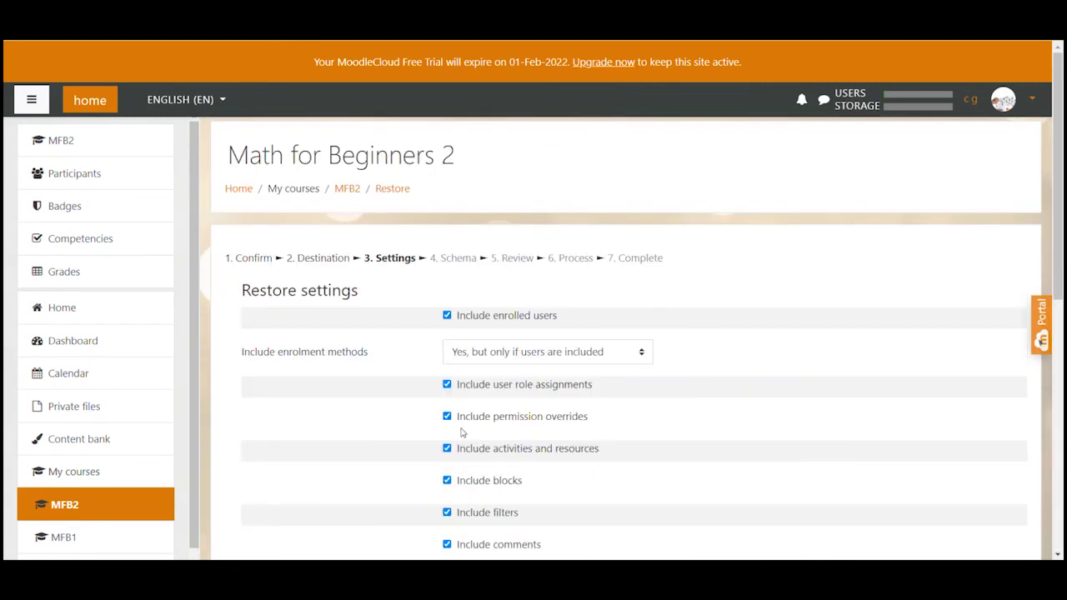
scroll(327, 288, down, 1)
scroll(325, 295, down, 1)
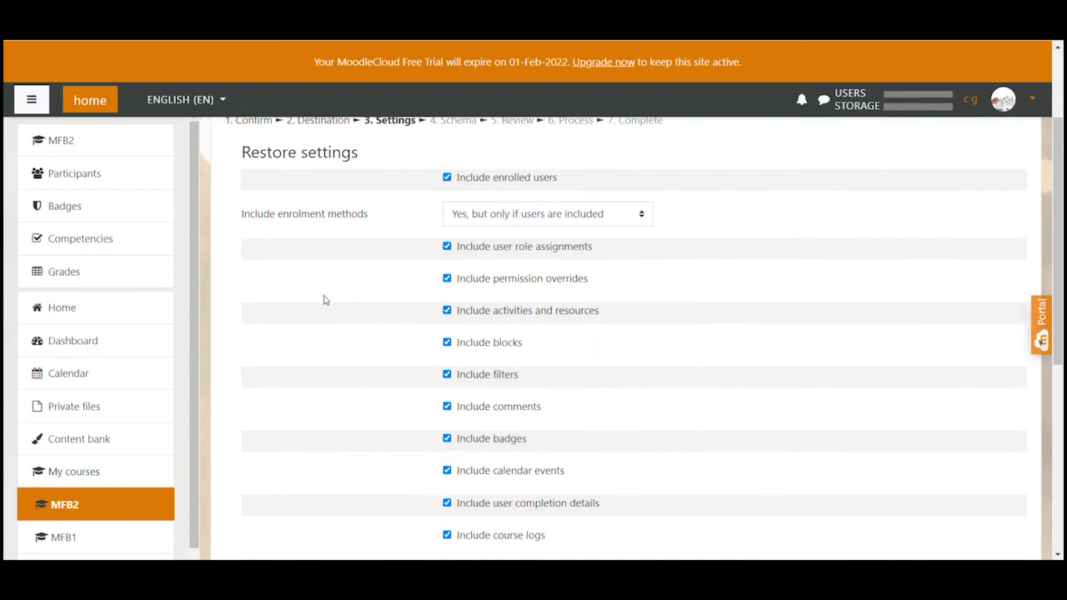
scroll(325, 300, down, 3)
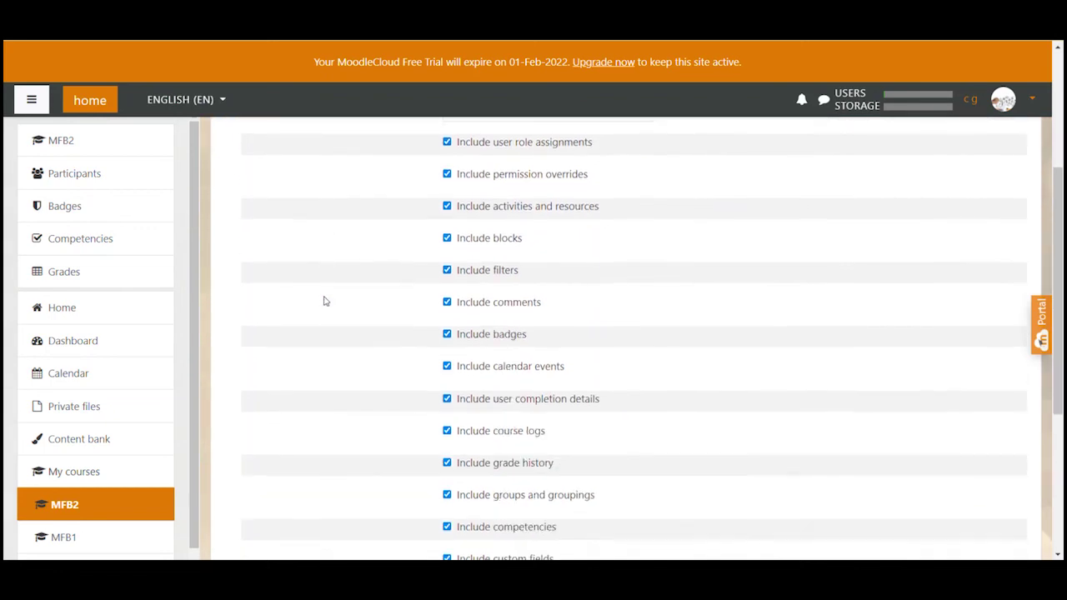
scroll(325, 301, down, 1)
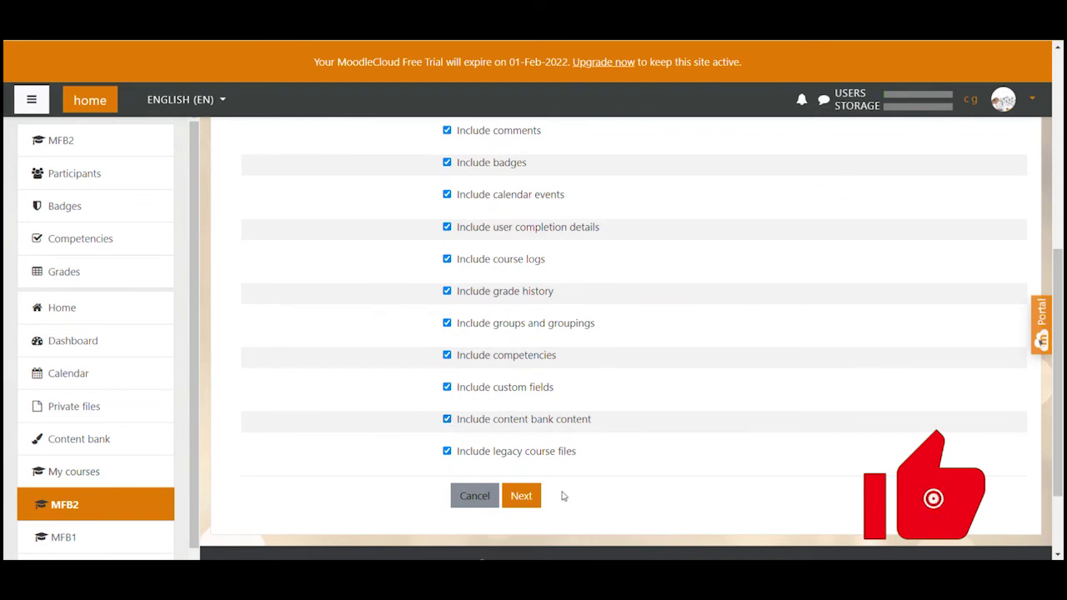
click(521, 496)
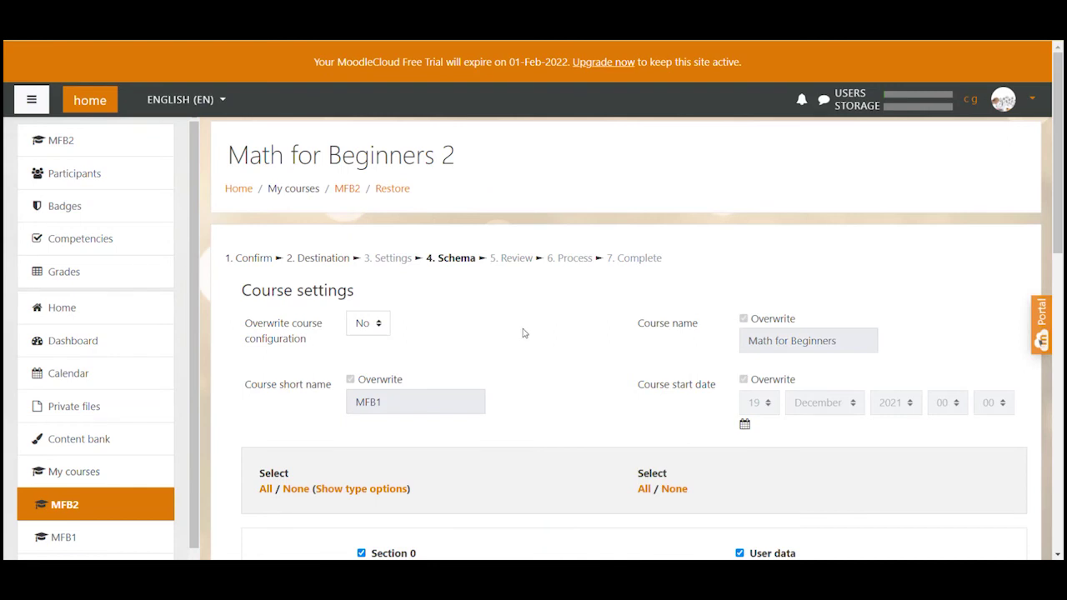
- Keep Topic 3 Workshop and all other Schema activities selected, then proceed to Review
scroll(523, 333, down, 4)
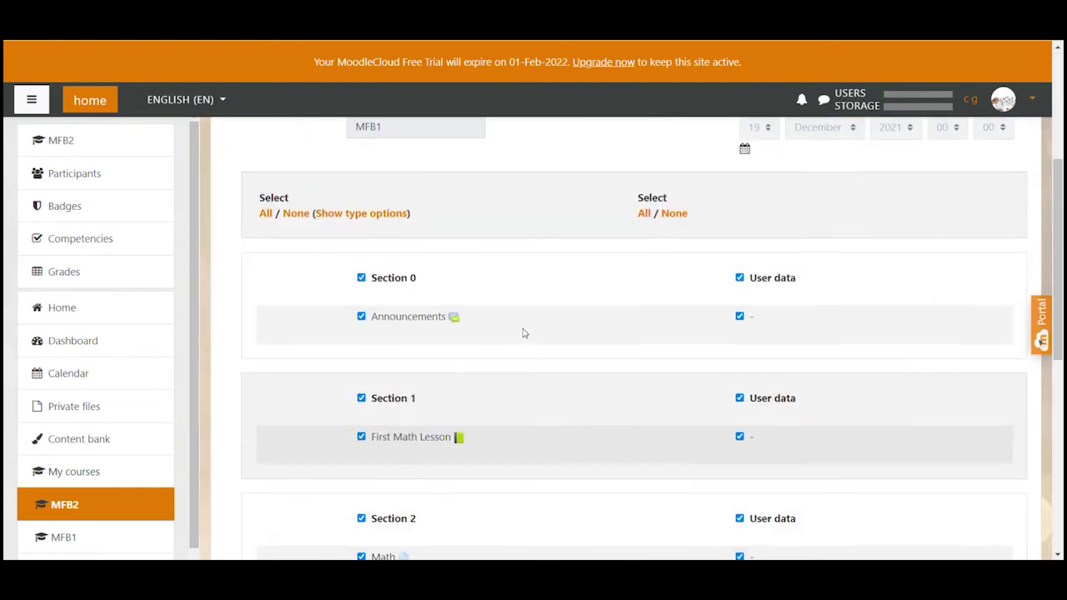
scroll(524, 334, down, 1)
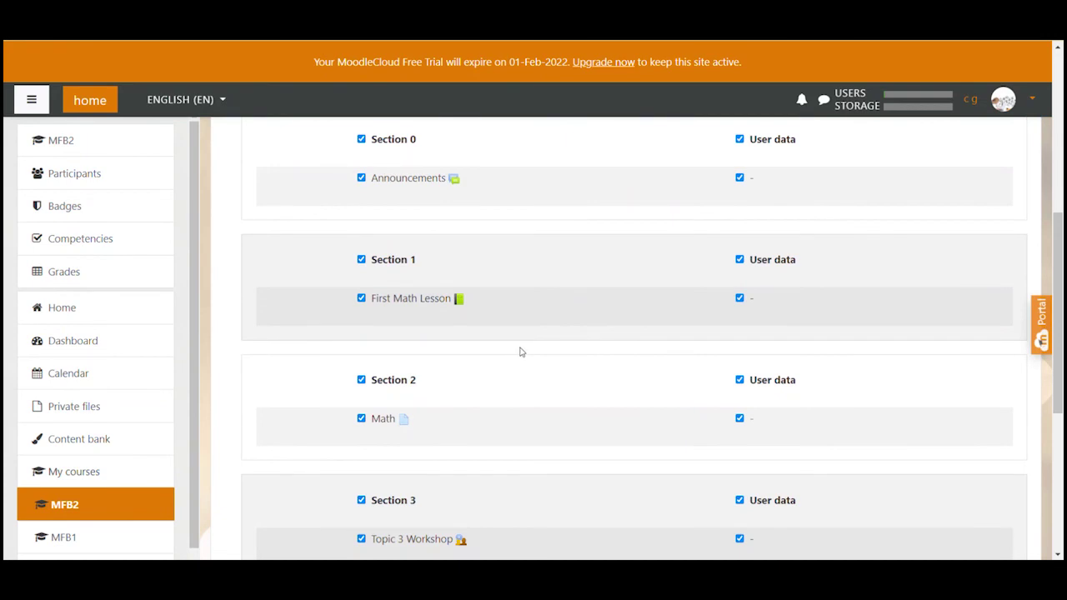
scroll(512, 356, down, 3)
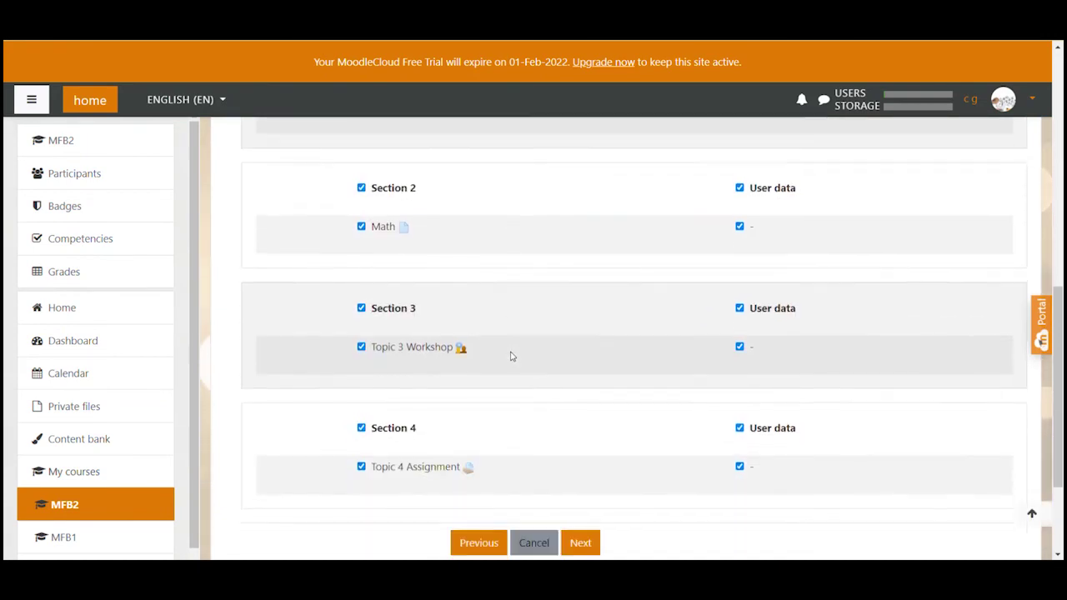
click(361, 332)
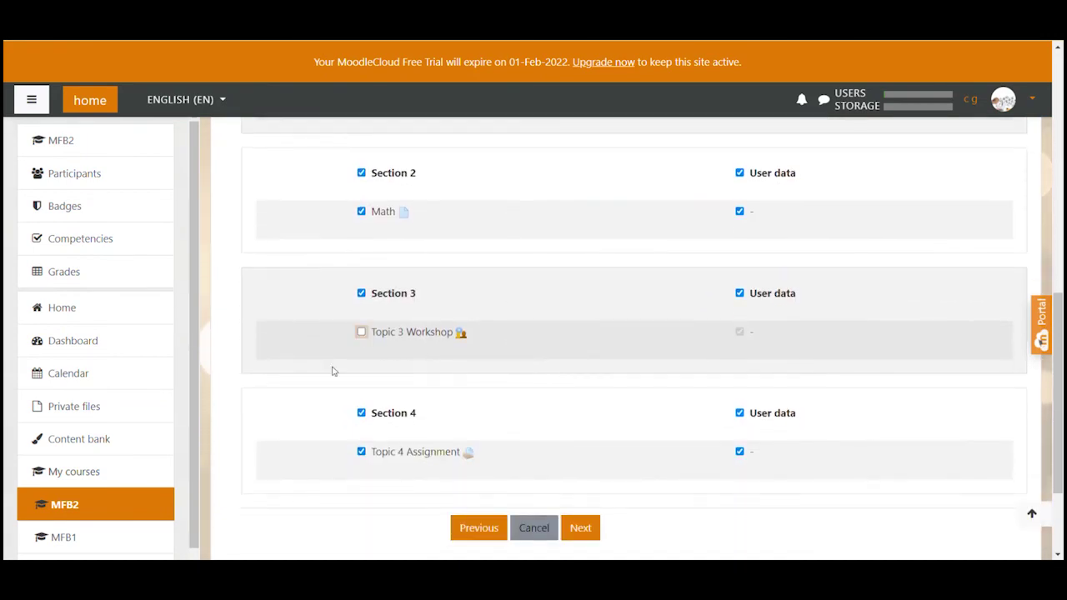
click(361, 332)
click(583, 528)
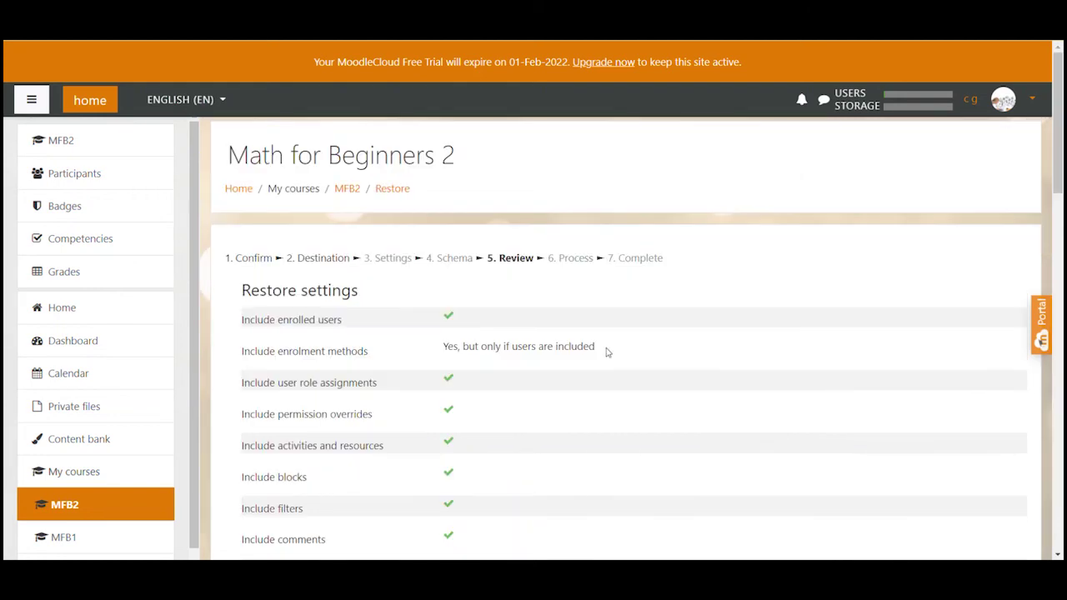
- Review the restore summary and perform the restore into Math for Beginners 2
scroll(608, 353, down, 1)
scroll(607, 353, down, 4)
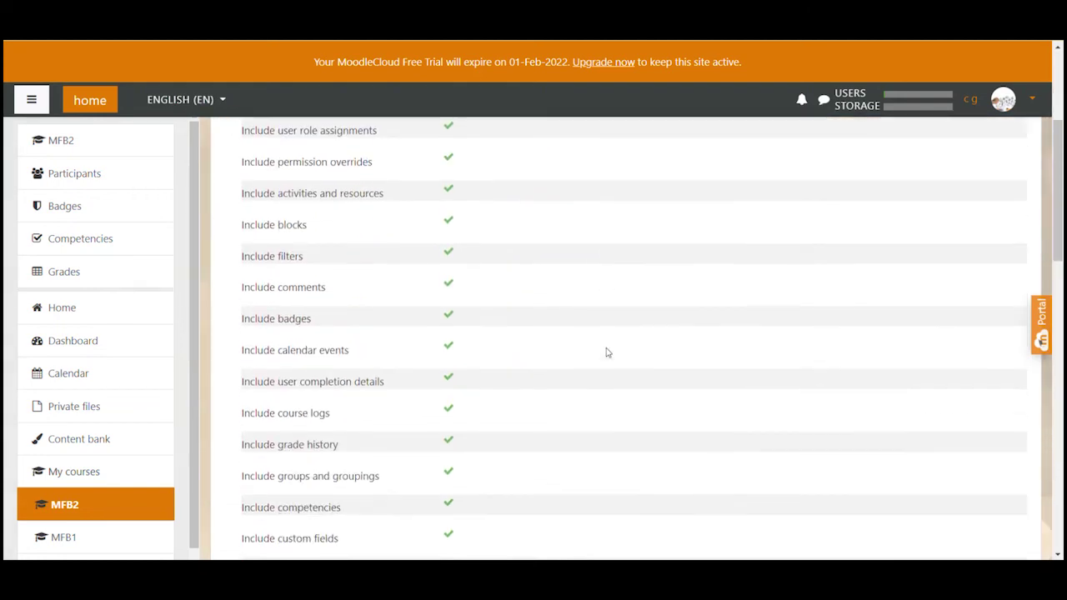
scroll(608, 352, down, 2)
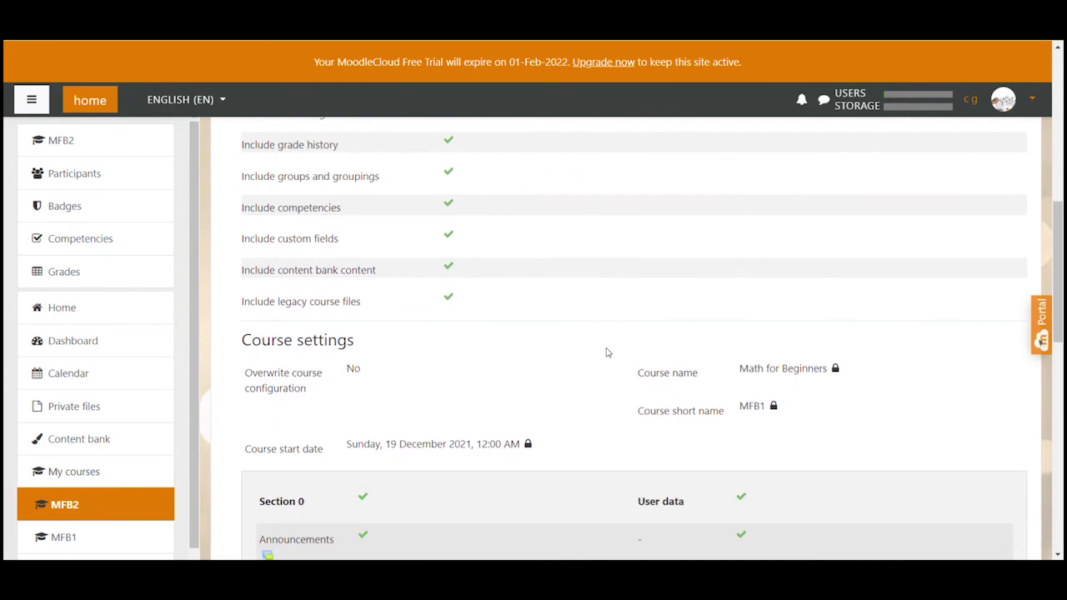
scroll(607, 353, down, 2)
scroll(608, 353, down, 7)
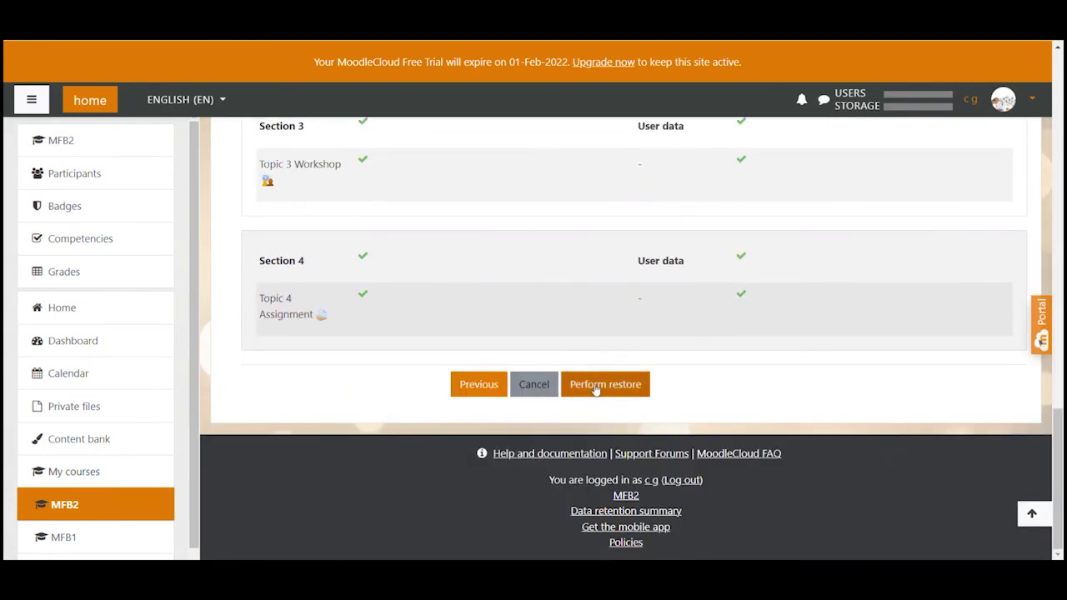
click(605, 385)
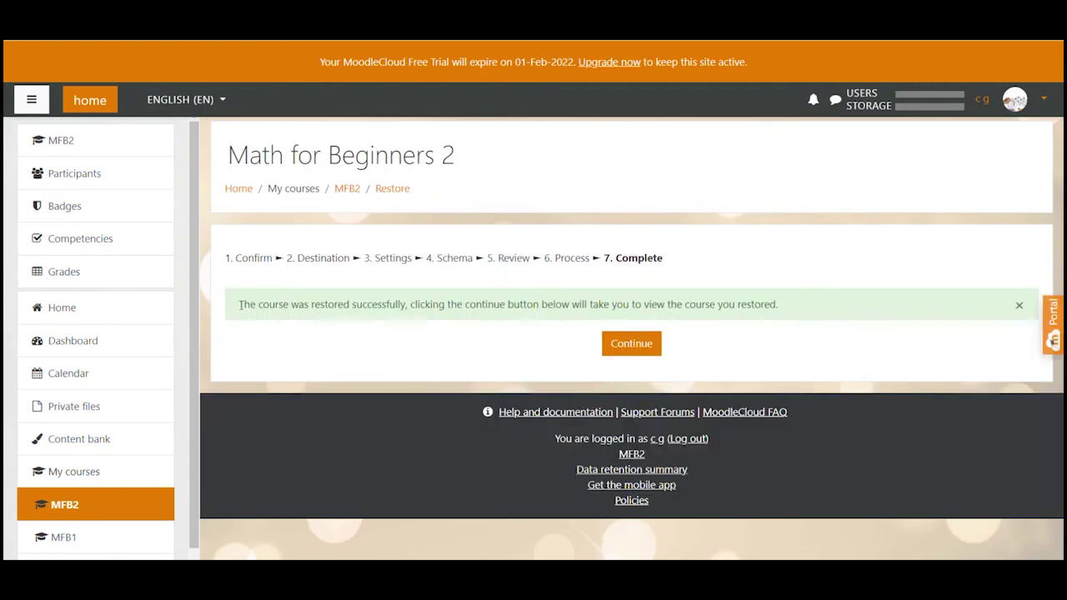
- Check the restore-successful message and continue to the restored MFB2 course
drag(240, 304, 783, 314)
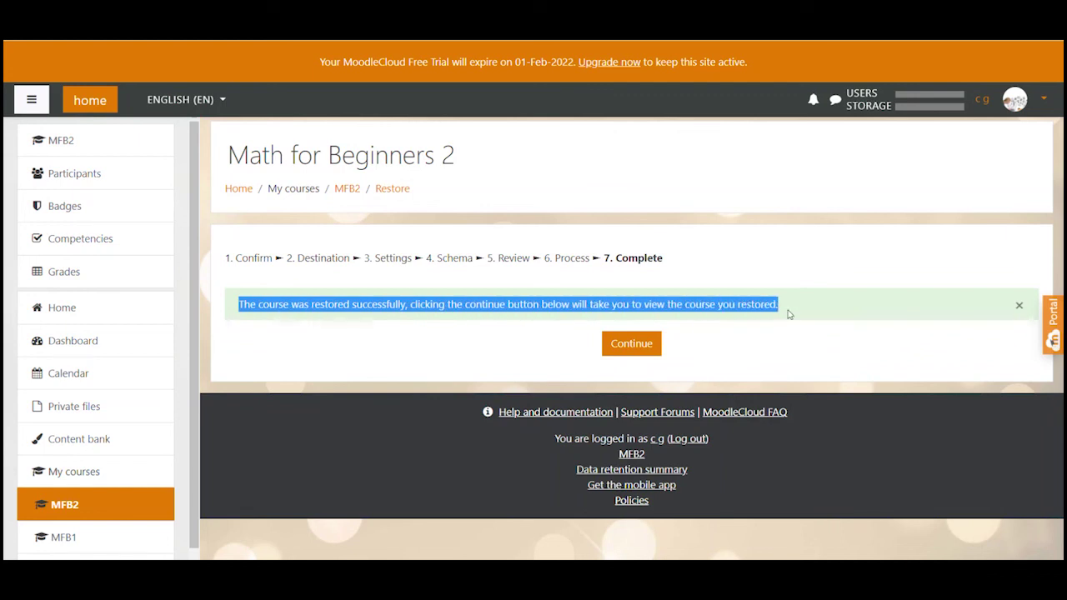
click(788, 334)
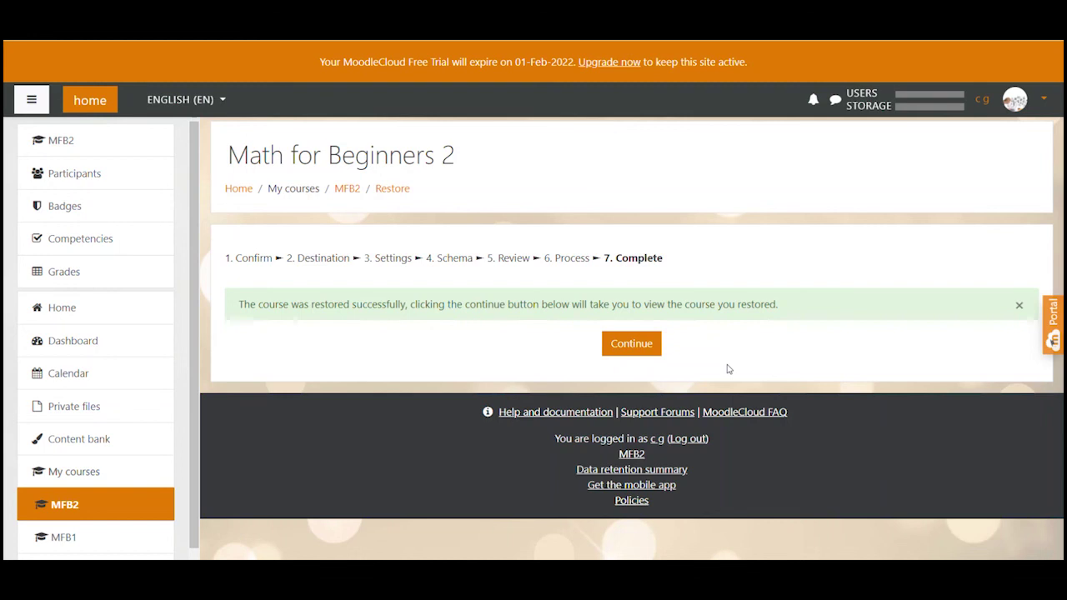
click(640, 348)
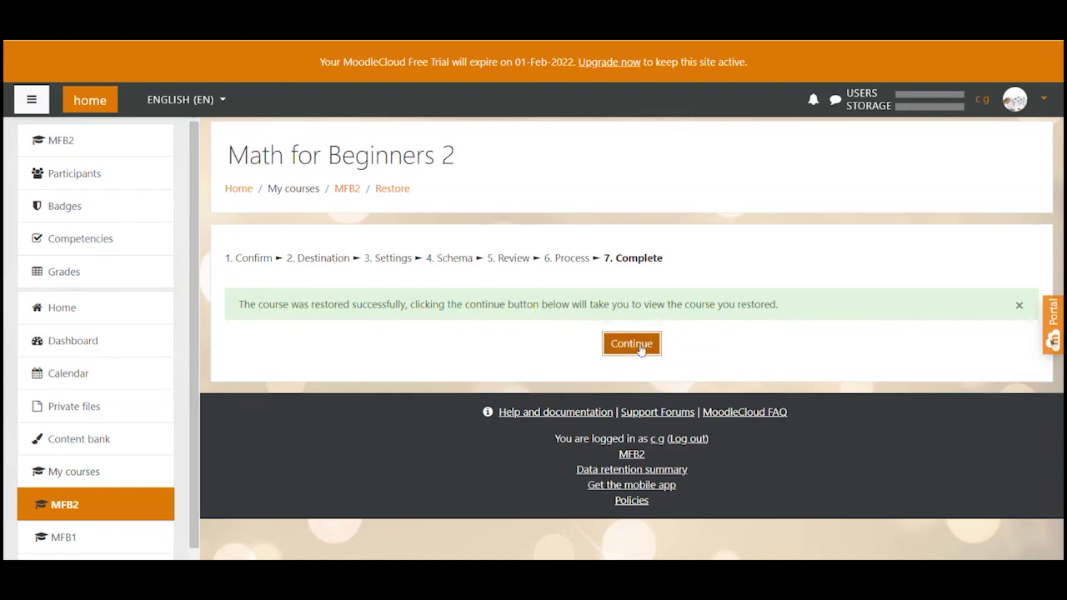
- Browse the restored MFB2 topics and activities, then go back to the site home page
scroll(511, 315, down, 3)
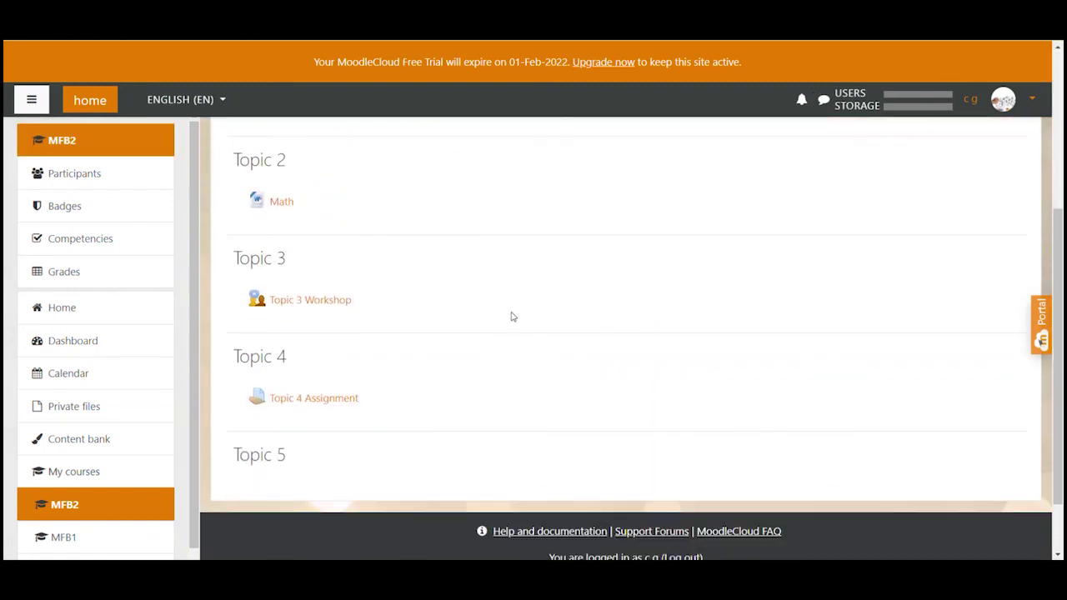
scroll(512, 316, down, 1)
scroll(510, 315, up, 3)
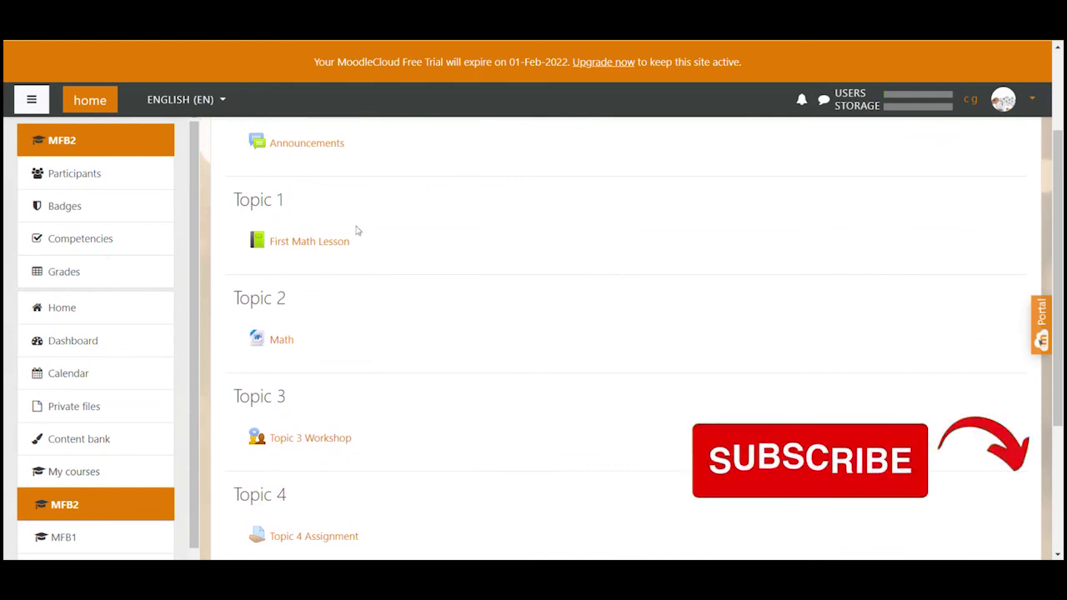
click(92, 101)
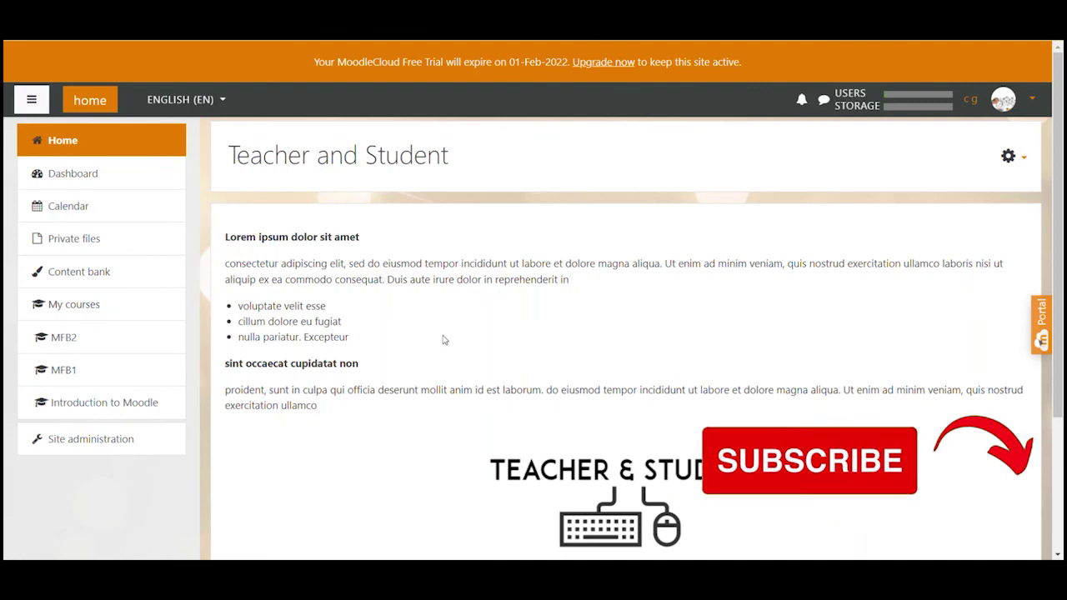
- Go to Site administration > Courses > Restore course
click(107, 449)
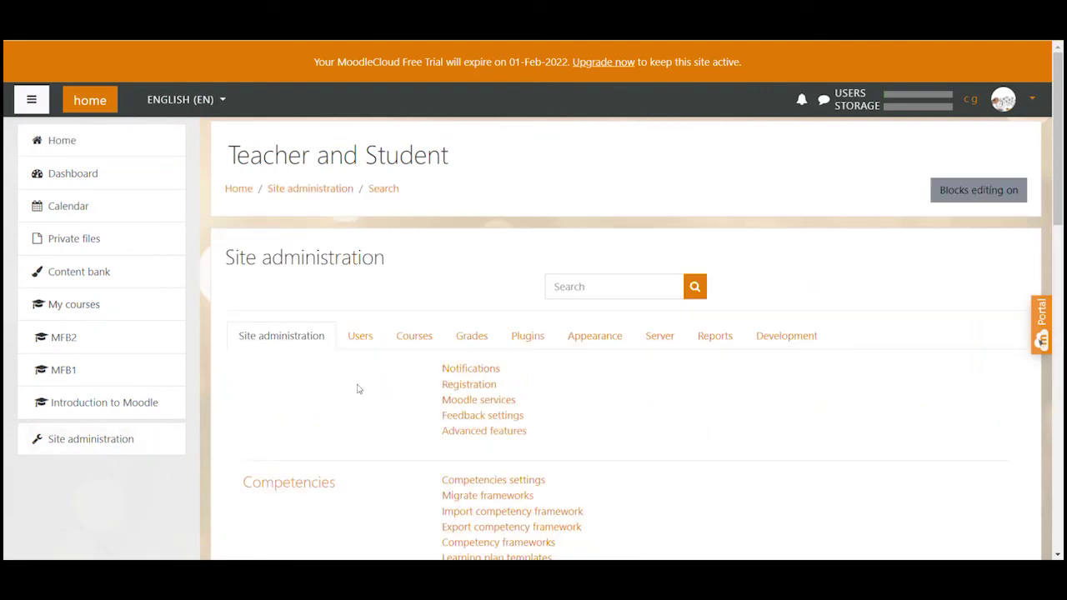
click(422, 338)
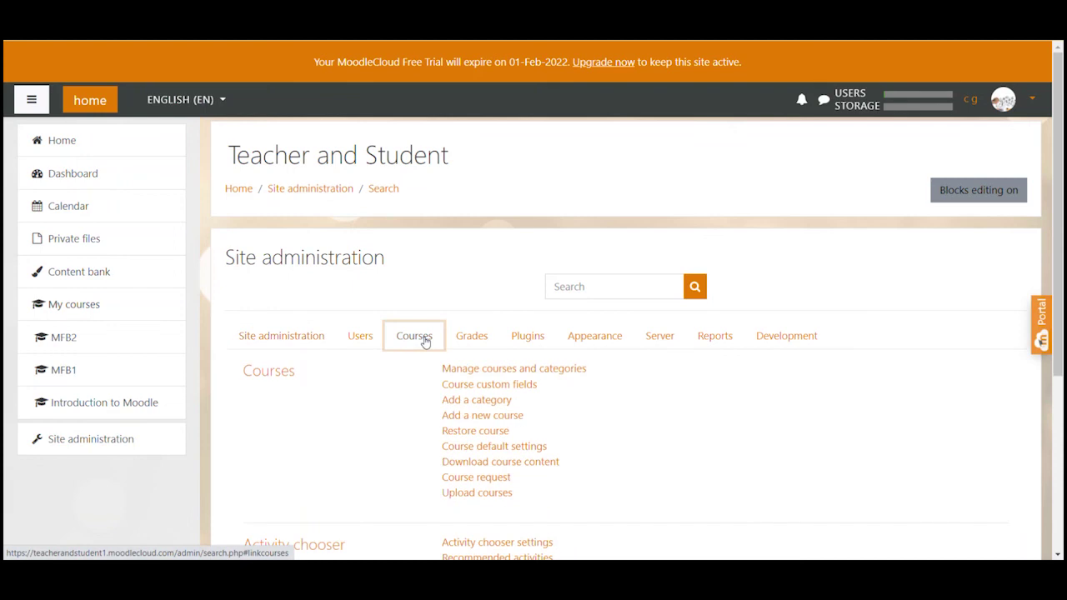
click(463, 433)
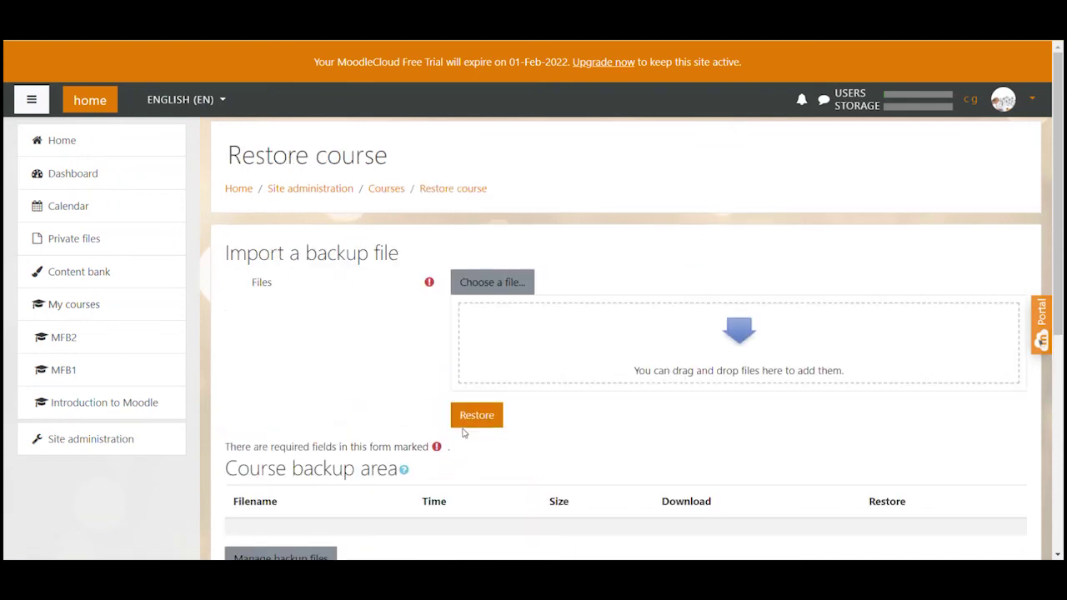
scroll(350, 339, down, 2)
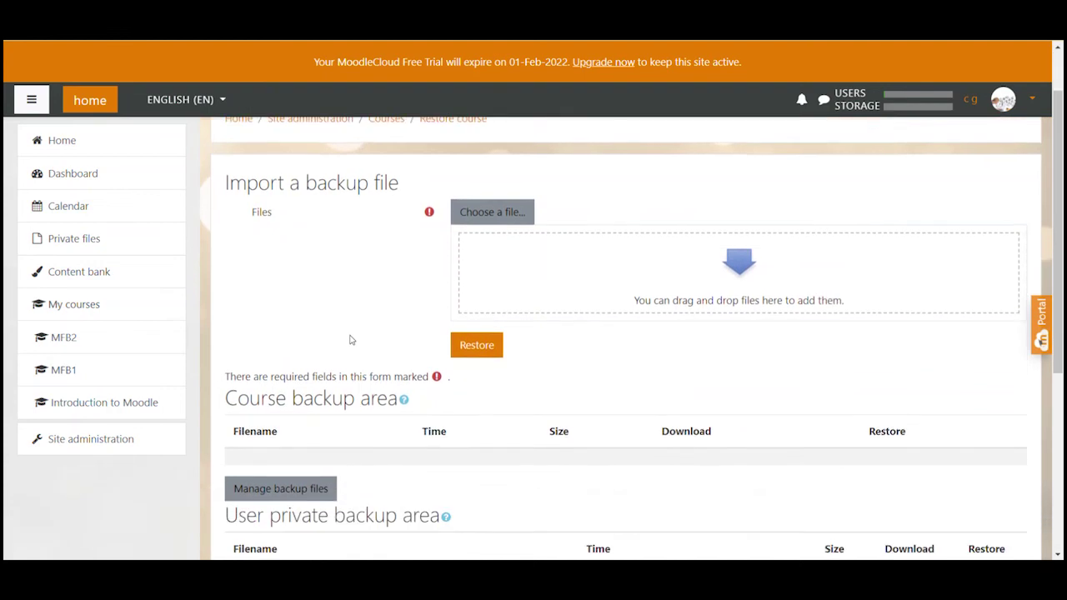
scroll(366, 335, up, 2)
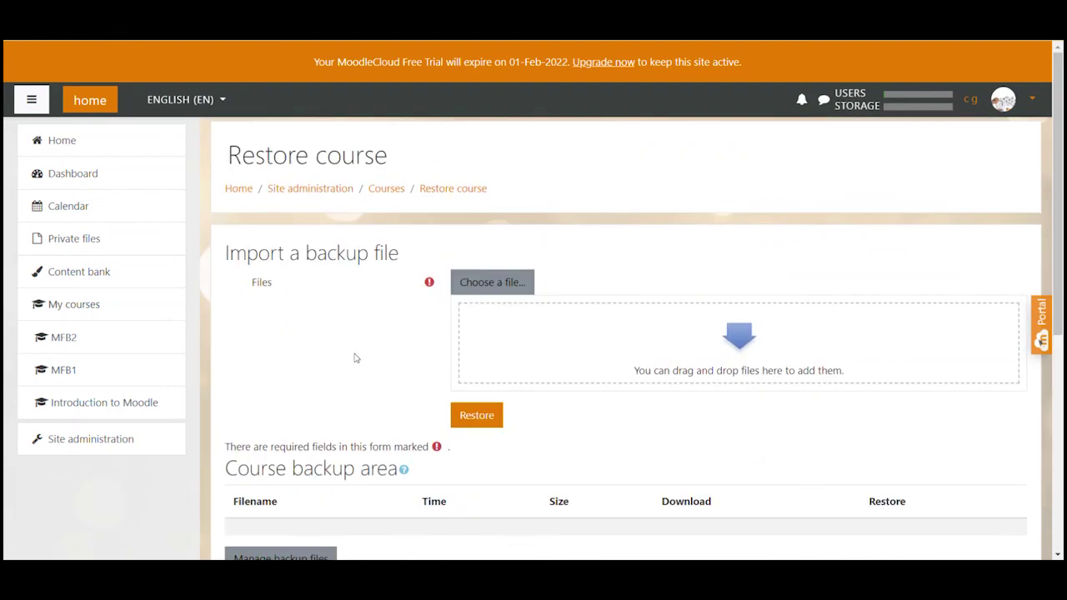
scroll(354, 356, down, 3)
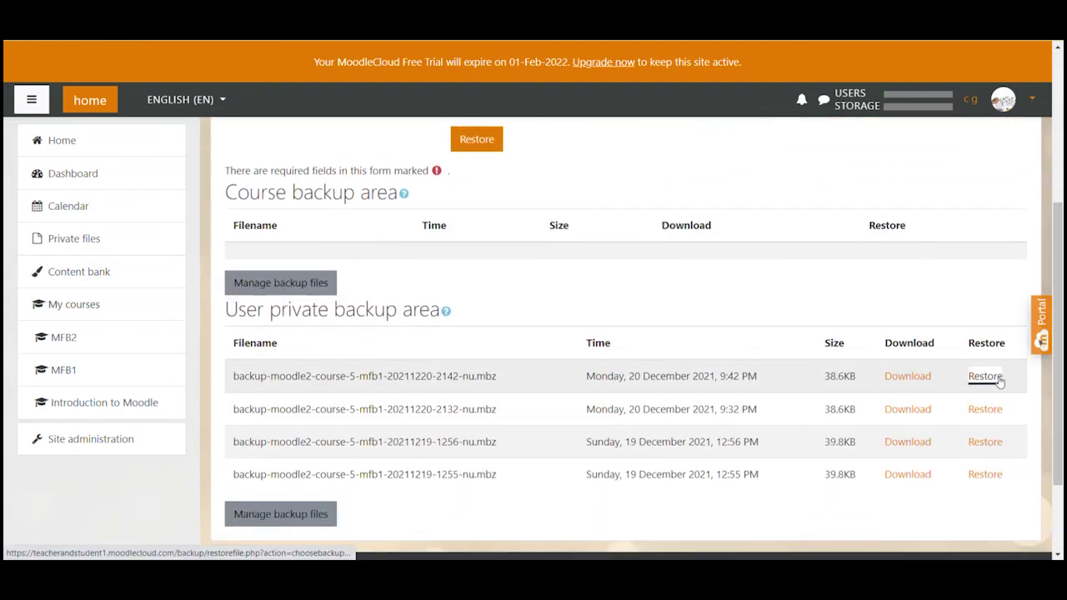
click(984, 376)
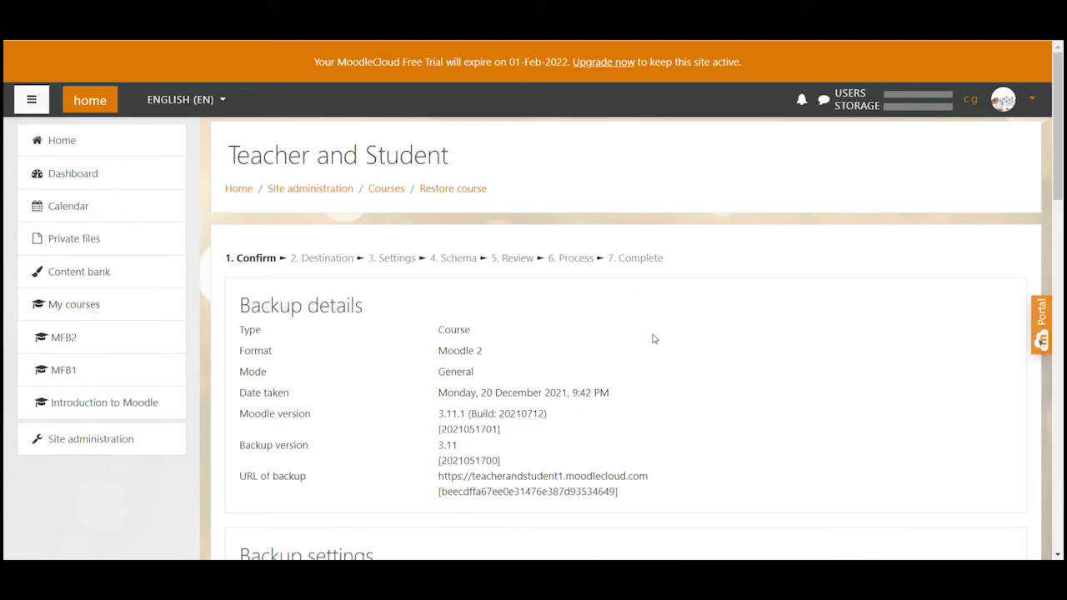
scroll(654, 339, down, 15)
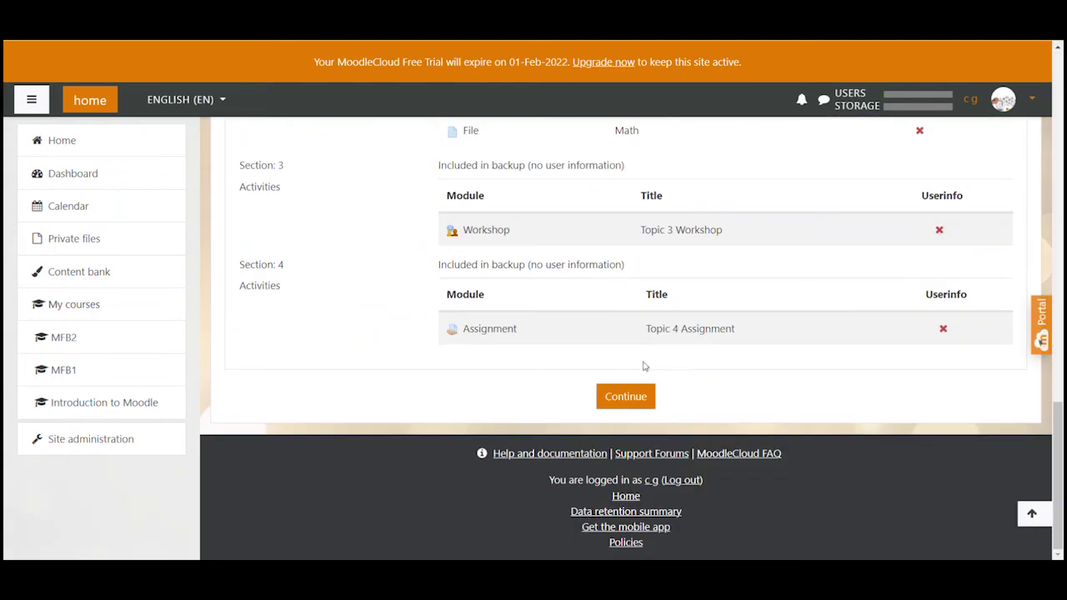
- Continue from the Confirm step to the Destination step and review the merge options
click(627, 397)
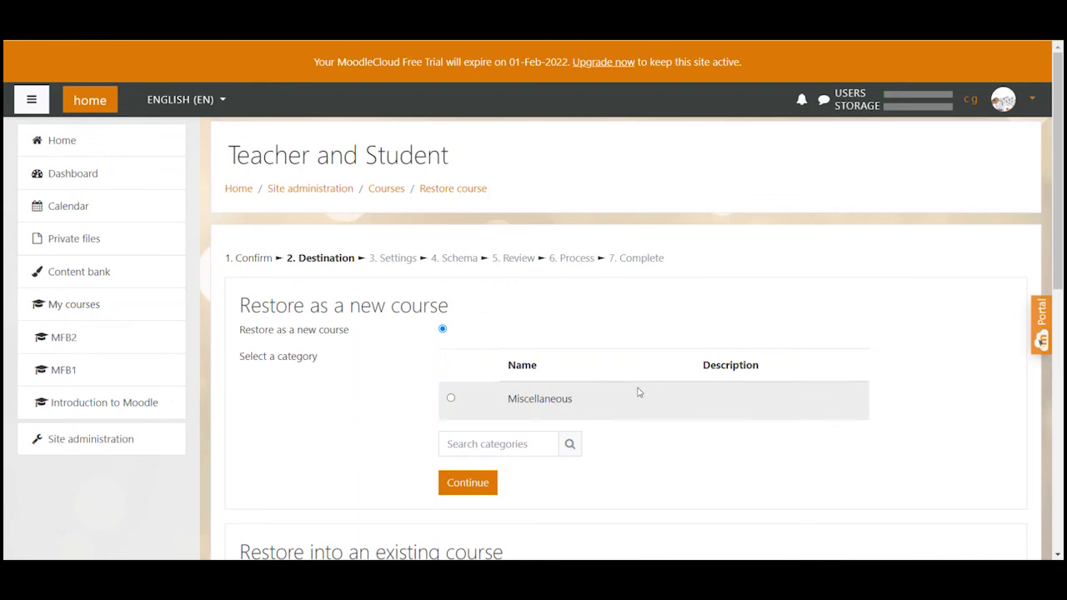
scroll(808, 312, down, 2)
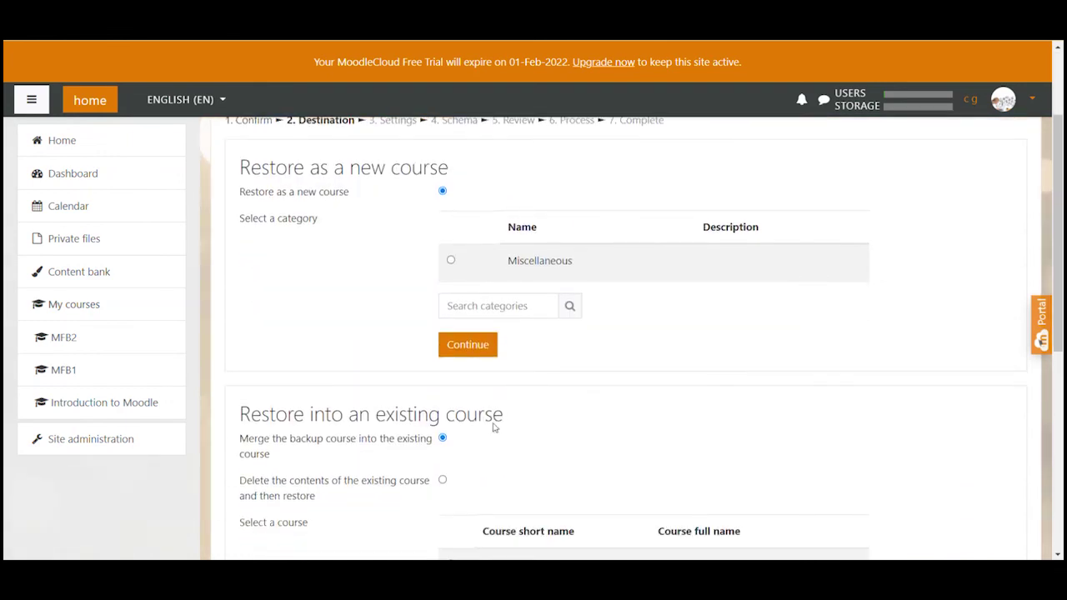
drag(242, 440, 310, 498)
click(693, 451)
- Select Math for Beginners 2 (MFB2) under Restore into an existing course
scroll(774, 405, down, 2)
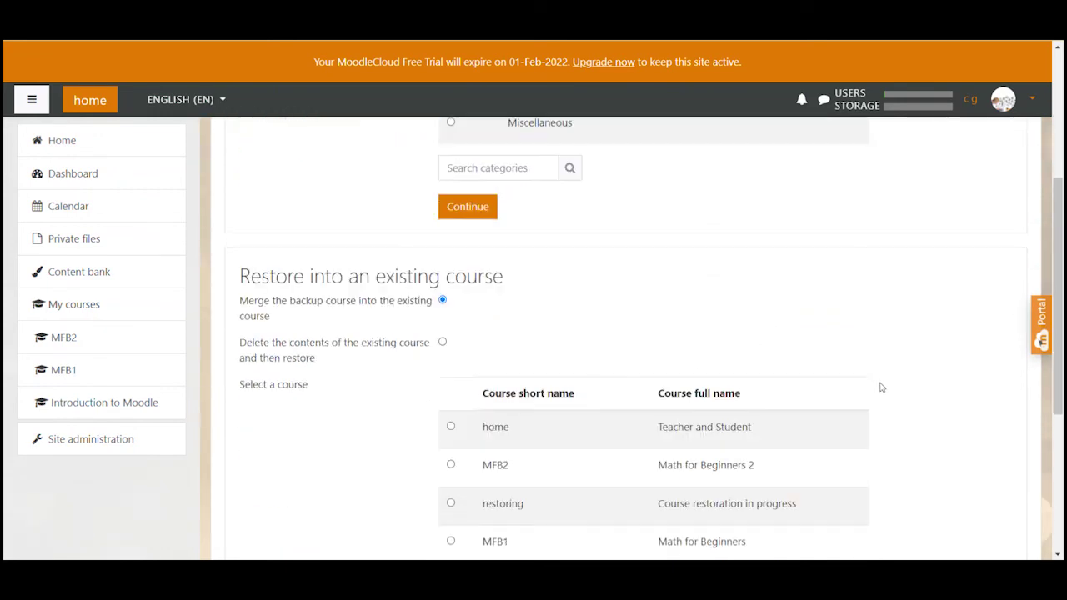
scroll(882, 387, down, 1)
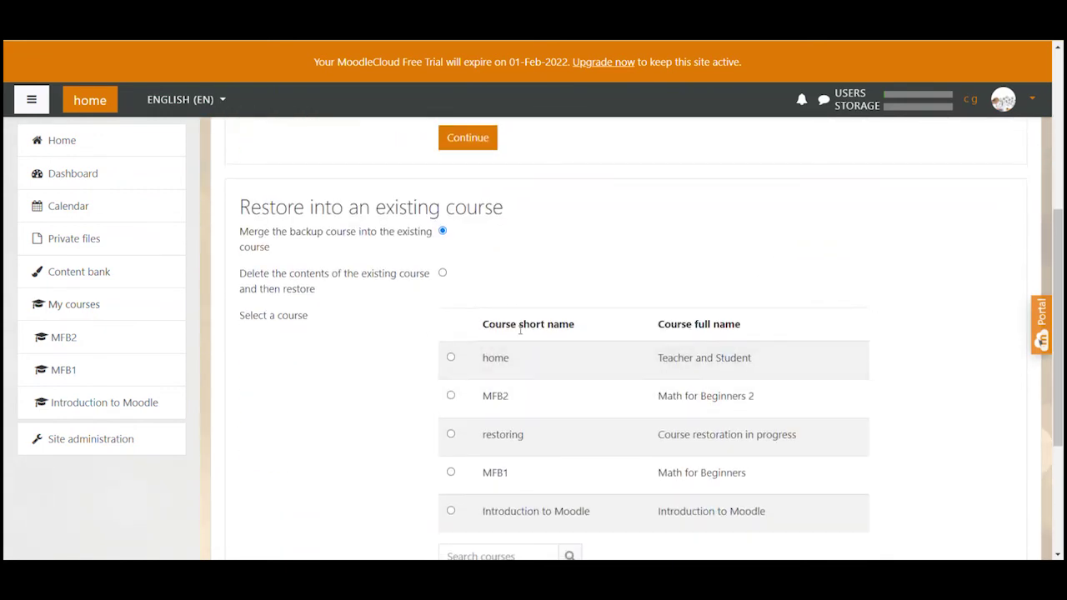
click(450, 397)
scroll(368, 390, down, 1)
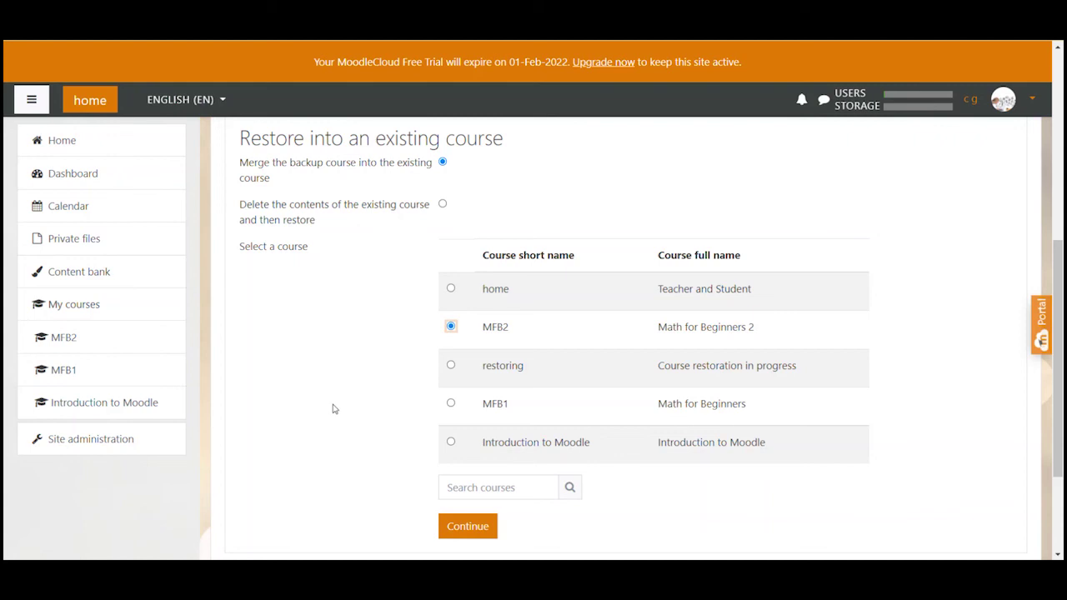
- Under Restore as a new course, choose the Miscellaneous category
scroll(340, 397, up, 5)
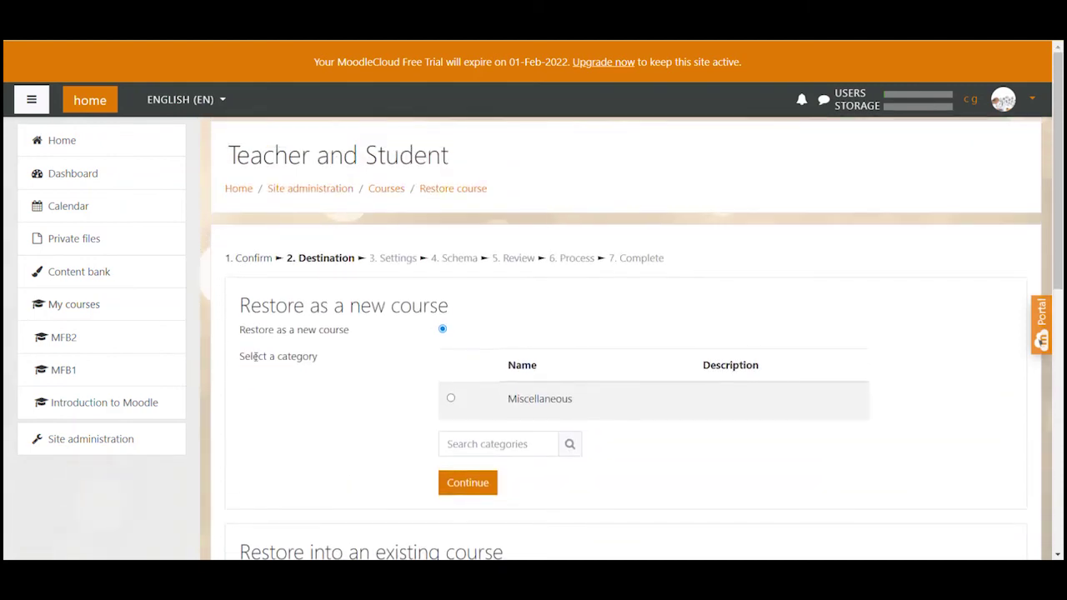
drag(240, 330, 351, 332)
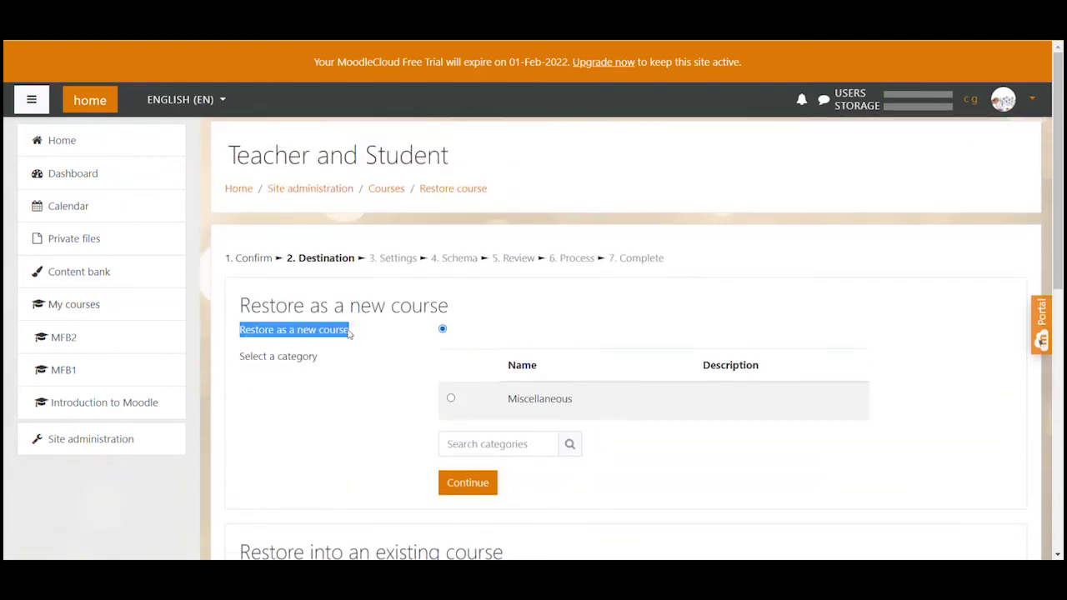
click(329, 447)
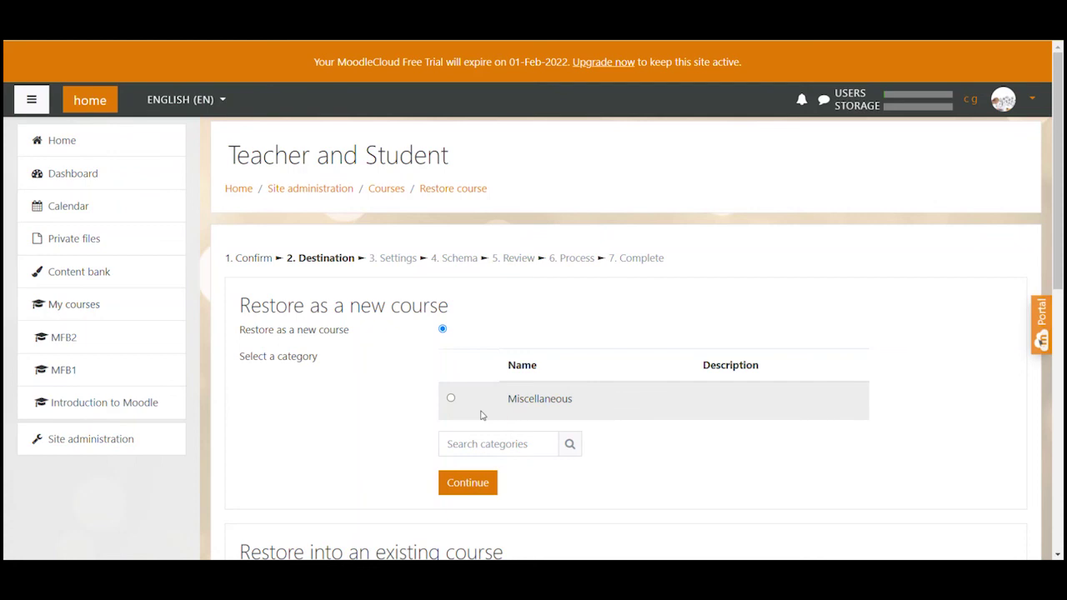
click(451, 399)
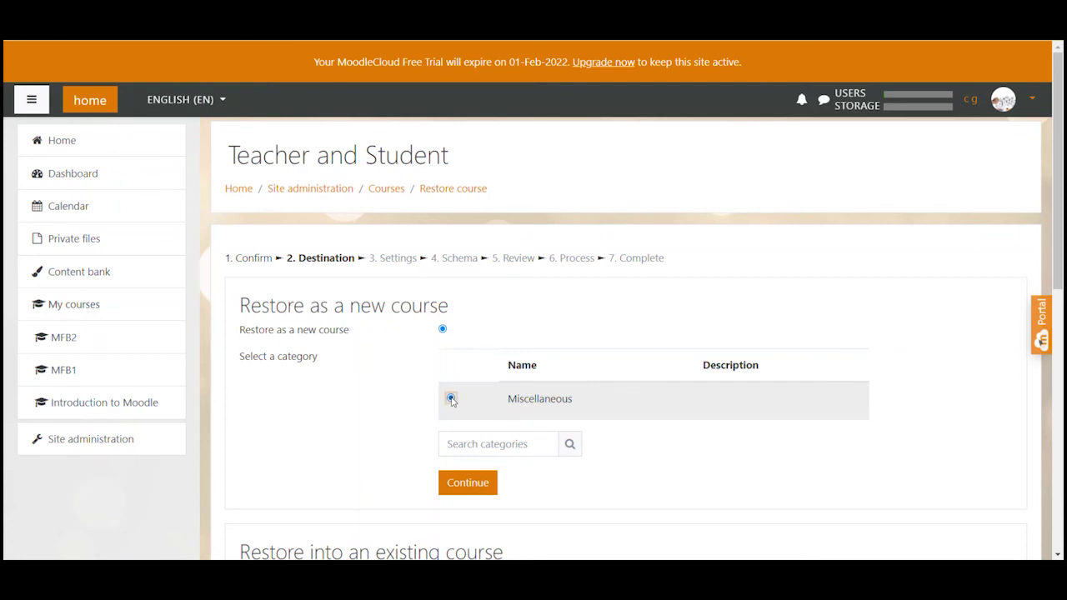